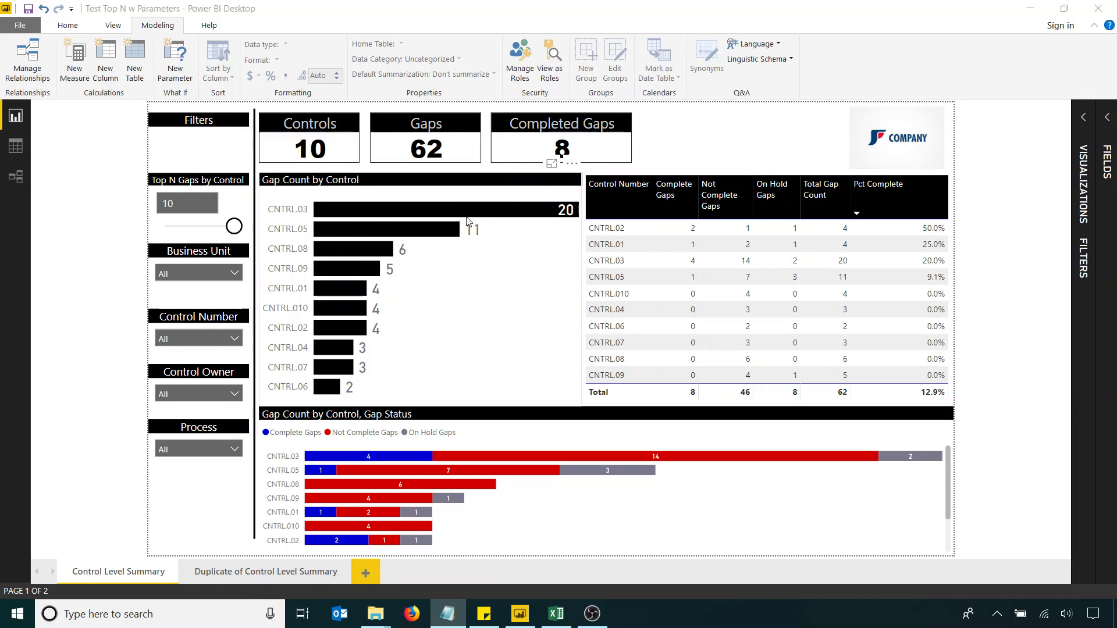
Cross-filter the report to control CNTRL.03, then clear that cross-filter.
{"action": "mouse_move", "coordinate": [561, 221]}
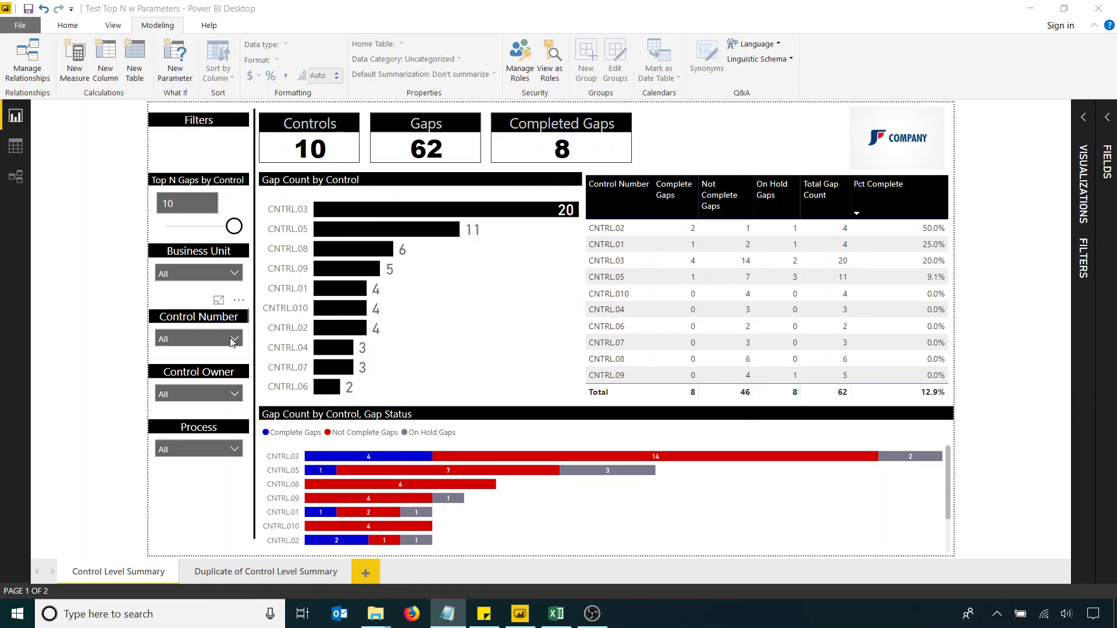
{"action": "left_click", "coordinate": [294, 210]}
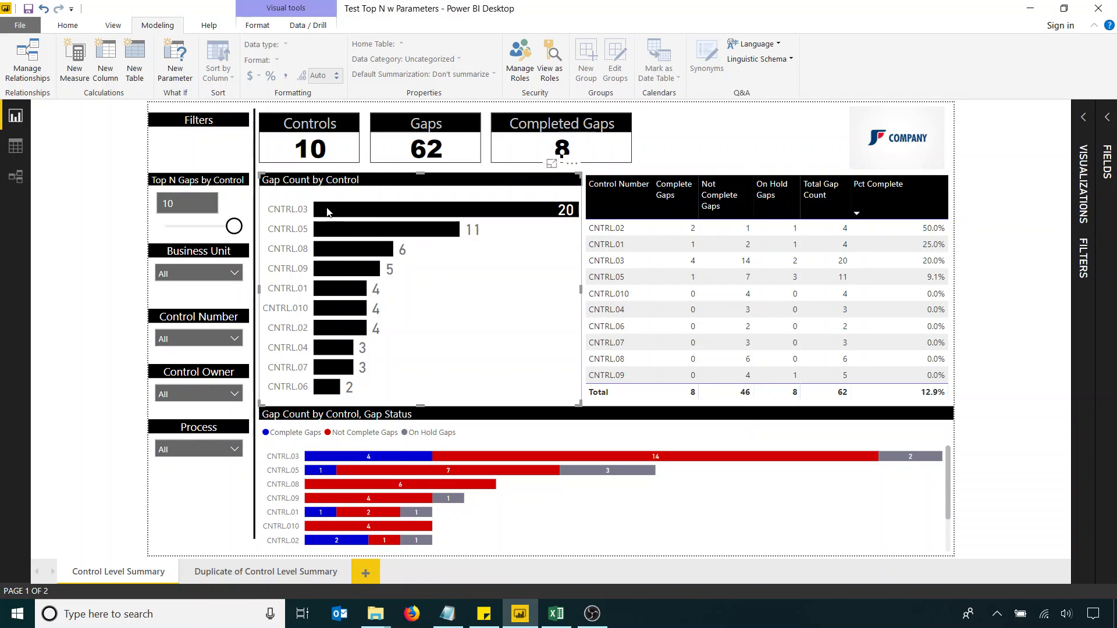
{"action": "left_click", "coordinate": [335, 211]}
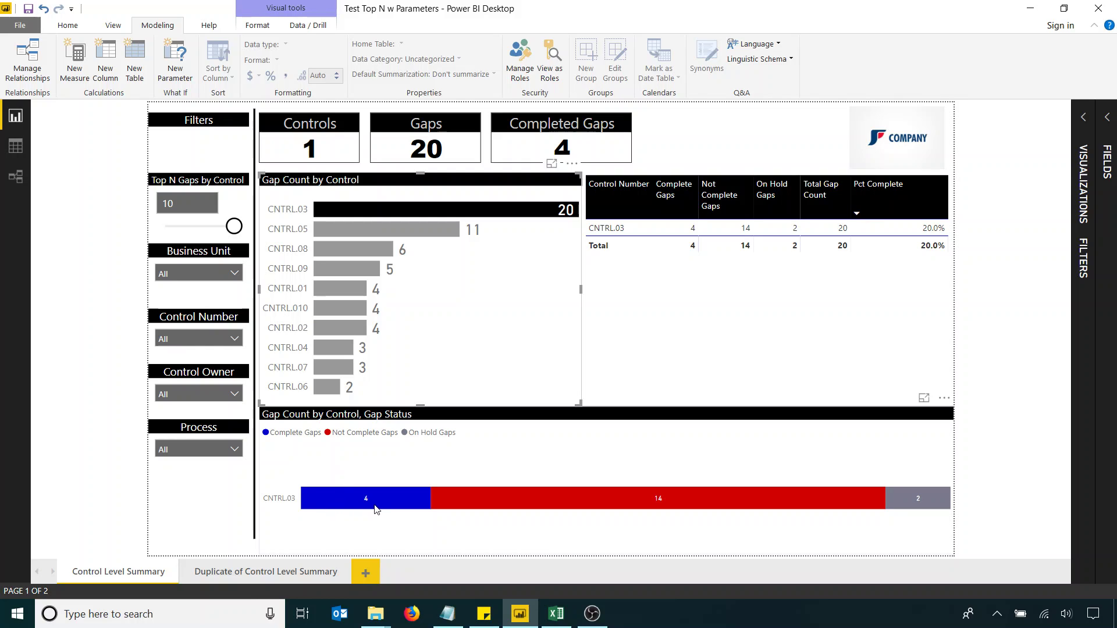
{"action": "mouse_move", "coordinate": [378, 506]}
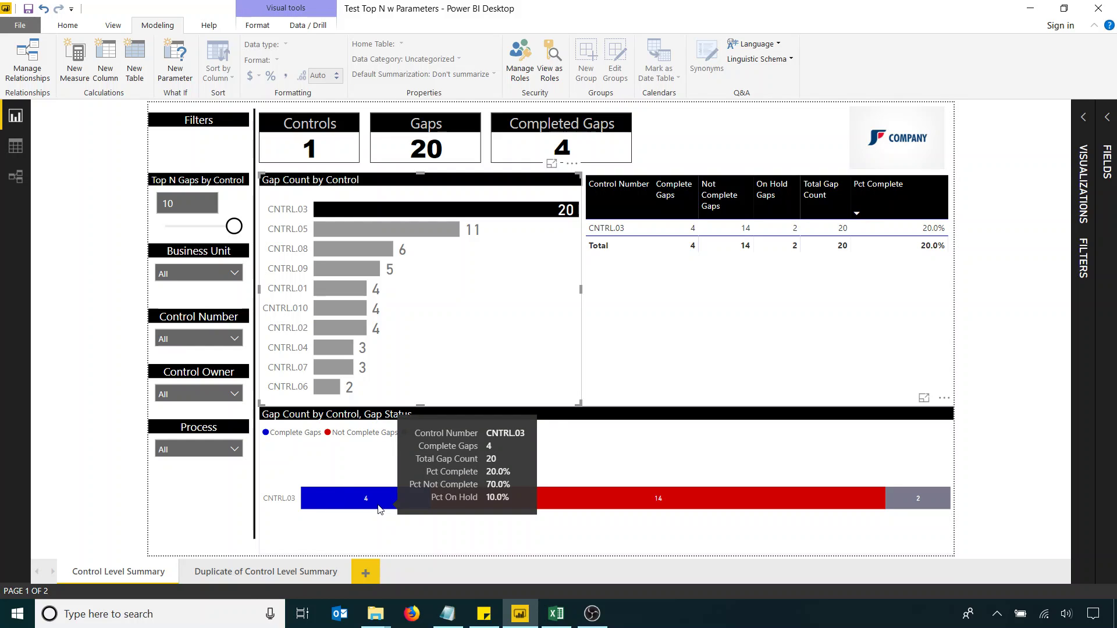
{"action": "mouse_move", "coordinate": [679, 508]}
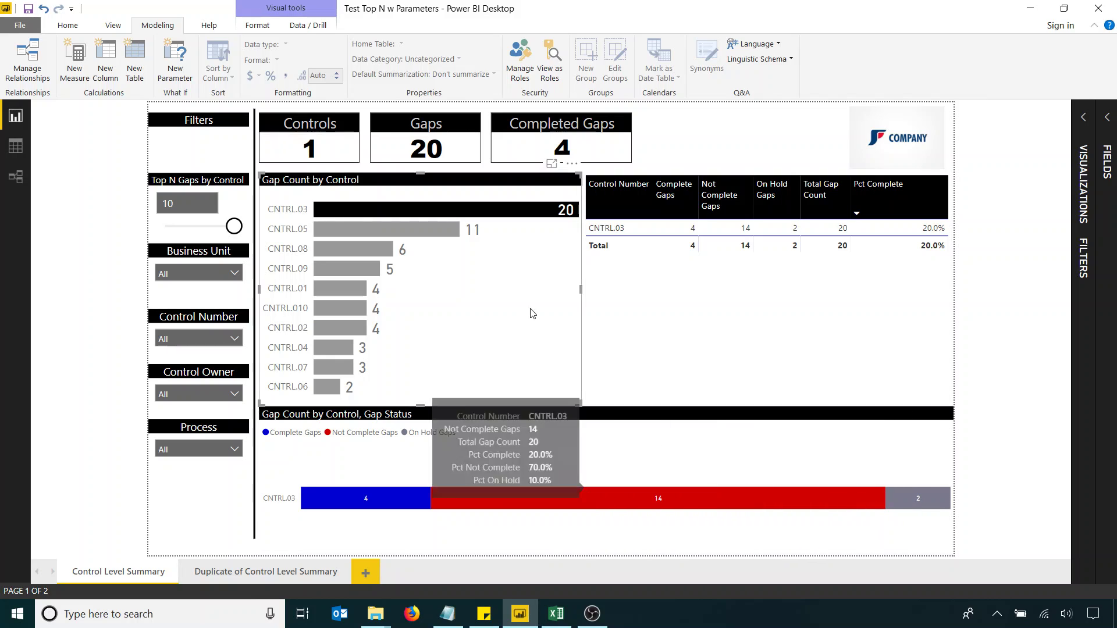
{"action": "left_click", "coordinate": [511, 212]}
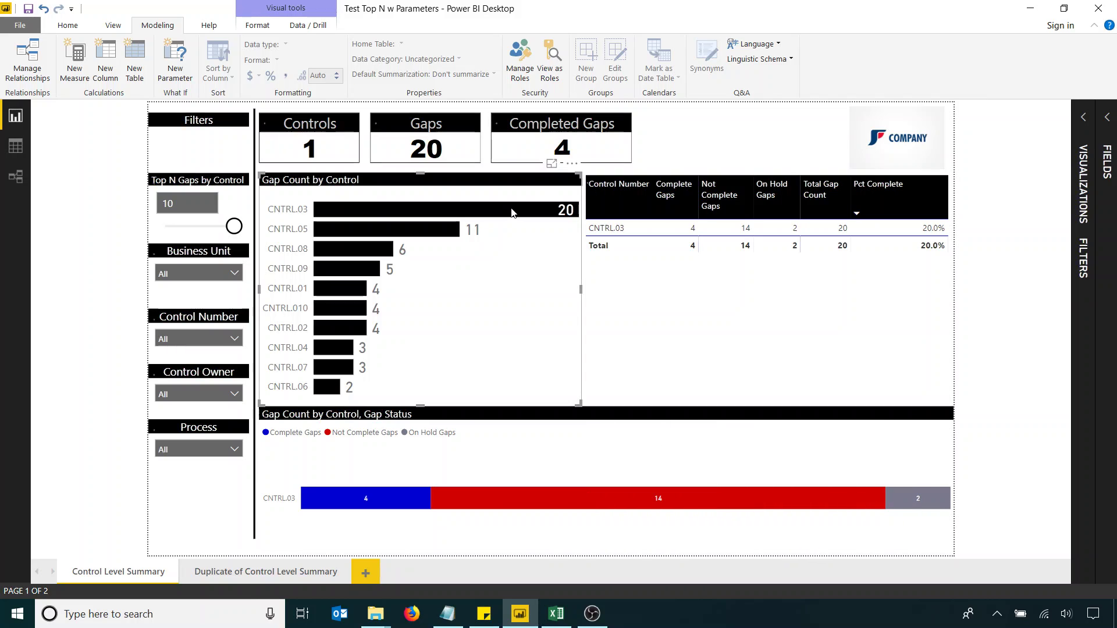
Filter the report to a single control owner from the owner list.
{"action": "left_click", "coordinate": [232, 395]}
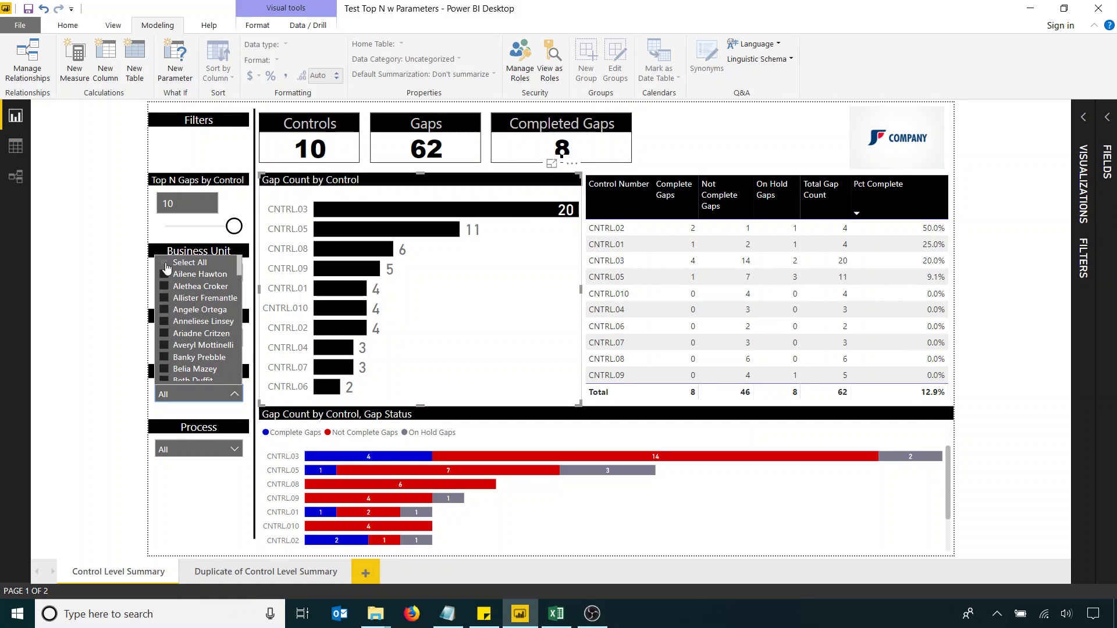
{"action": "scroll", "coordinate": [175, 326], "scroll_direction": "down", "scroll_amount": 10}
{"action": "scroll", "coordinate": [170, 326], "scroll_direction": "up", "scroll_amount": 5}
{"action": "scroll", "coordinate": [170, 326], "scroll_direction": "up", "scroll_amount": 2}
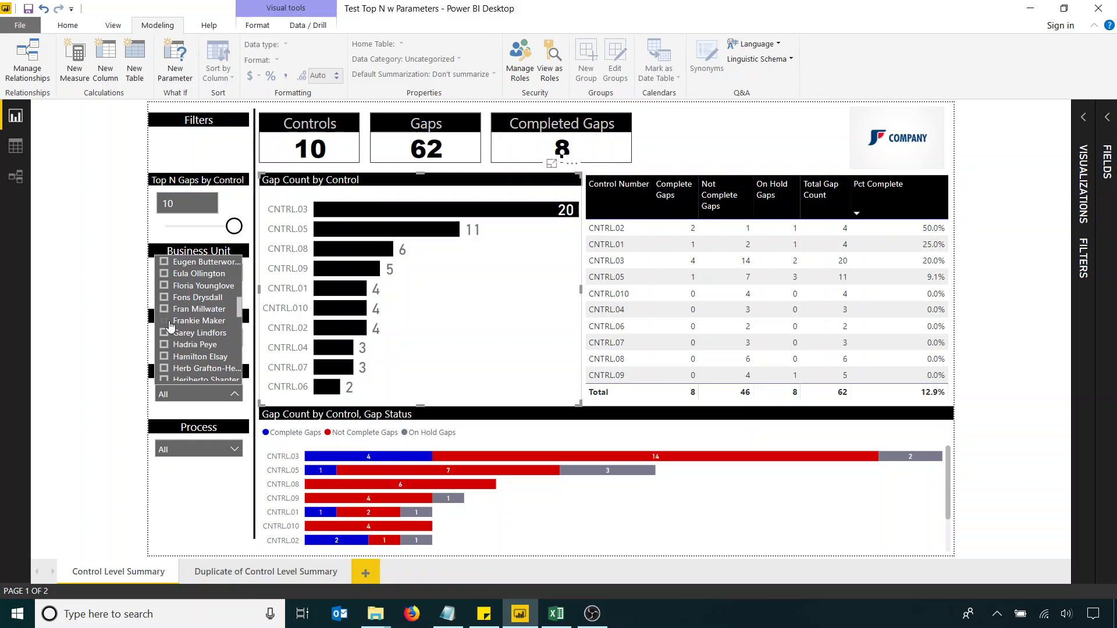
{"action": "left_click", "coordinate": [164, 287]}
{"action": "left_click", "coordinate": [94, 332]}
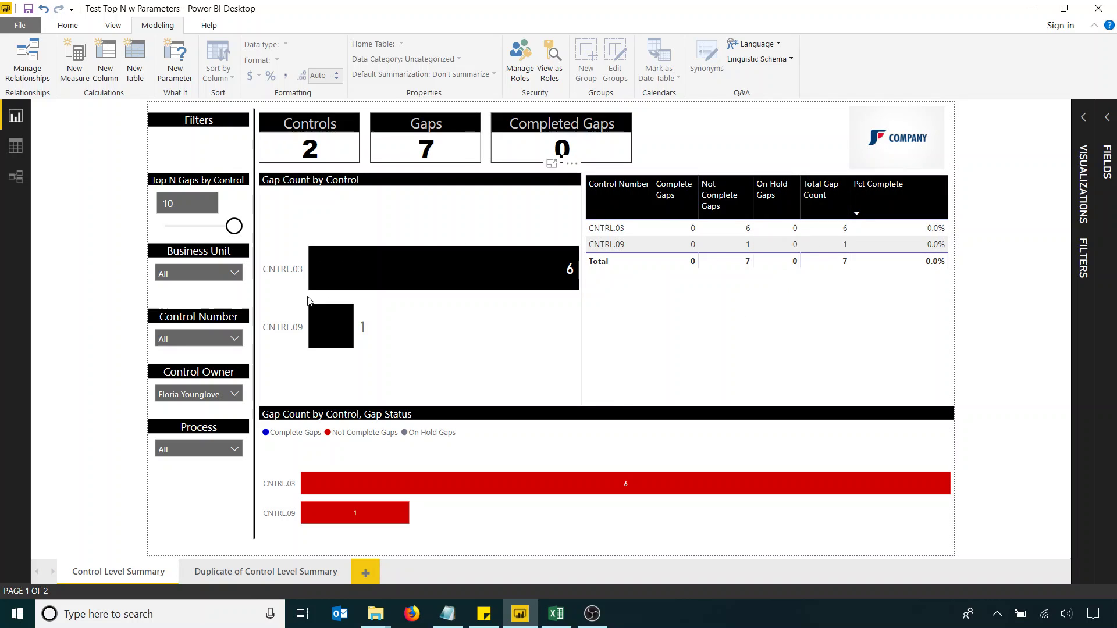
Include every control owner in the report again.
{"action": "left_click", "coordinate": [236, 395]}
{"action": "scroll", "coordinate": [198, 314], "scroll_direction": "up", "scroll_amount": 3}
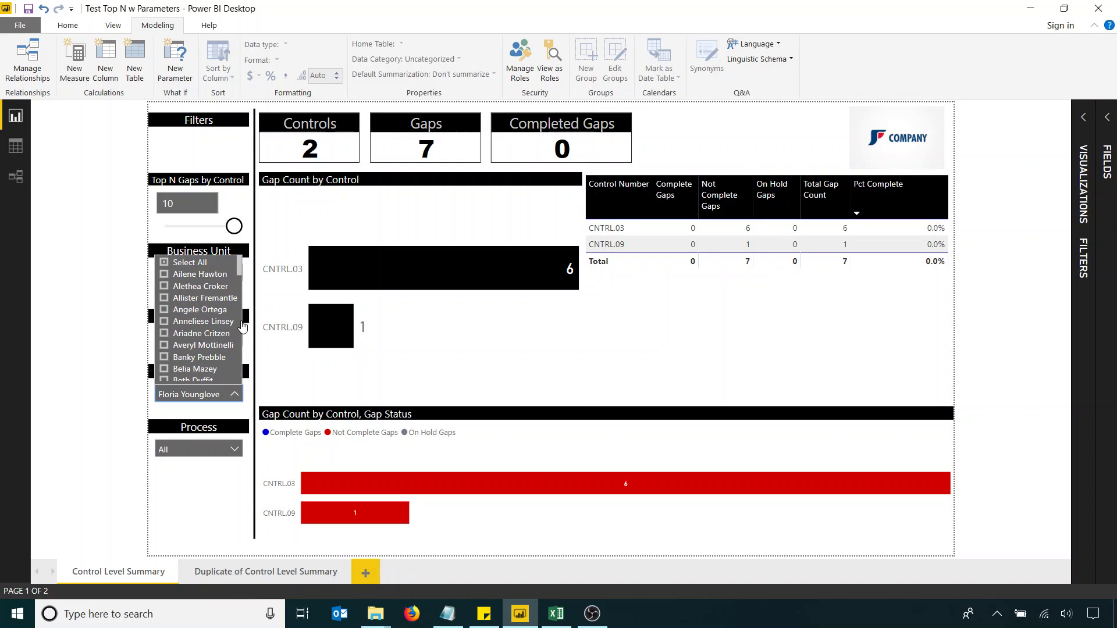
{"action": "left_click", "coordinate": [175, 267]}
{"action": "left_click", "coordinate": [125, 276]}
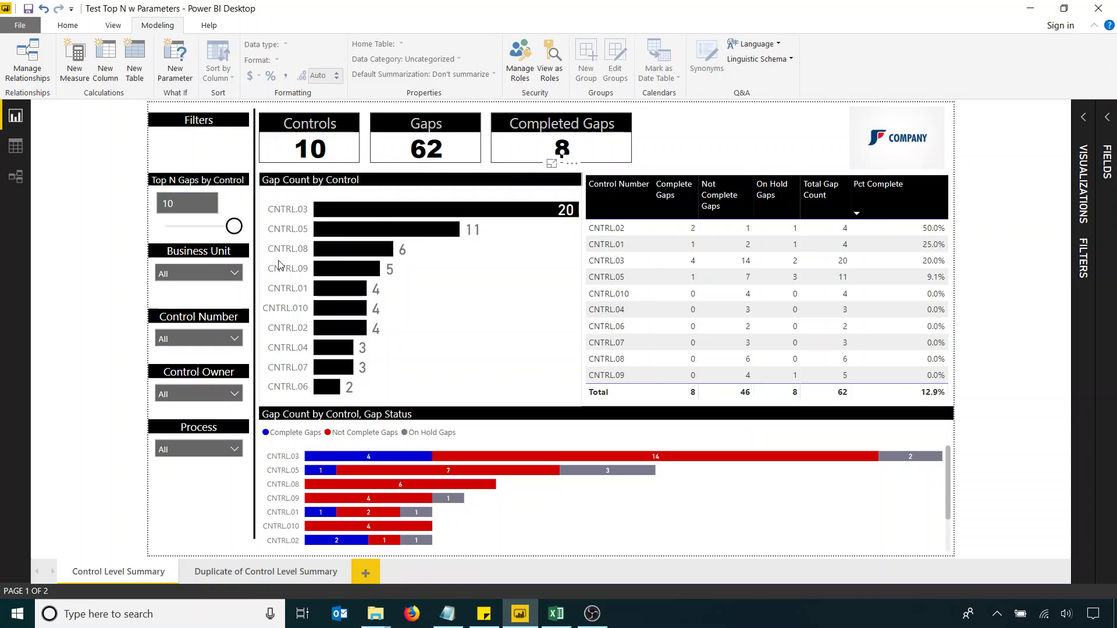
Drag the Top N Gaps by Control slider to 0, then raise it step by step to 5.
{"action": "left_click_drag", "start_coordinate": [233, 227], "coordinate": [163, 228]}
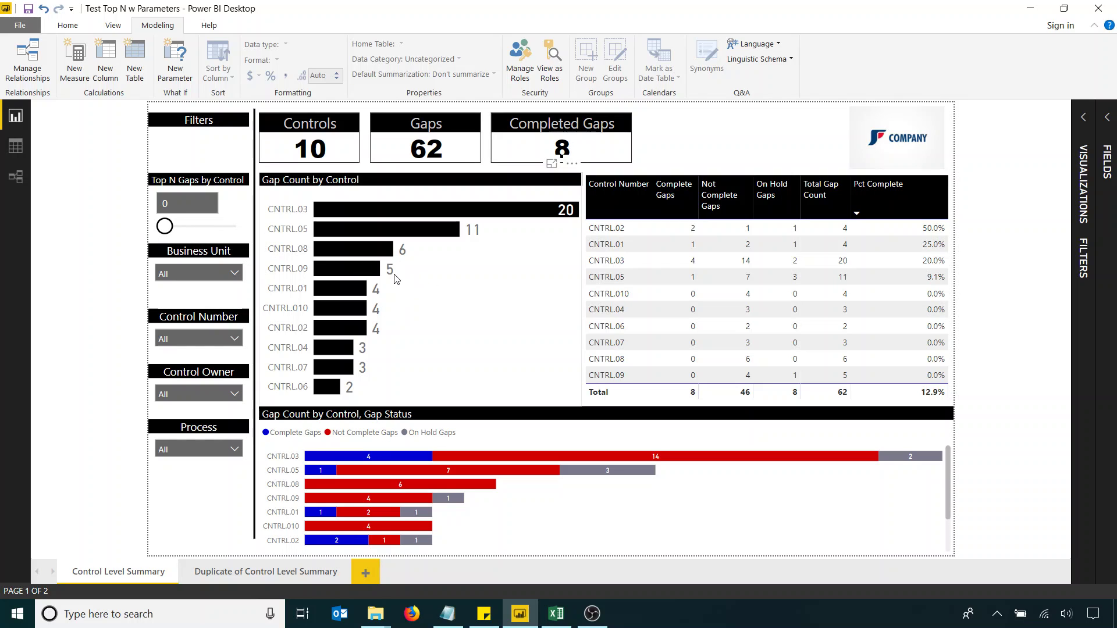
{"action": "left_click_drag", "start_coordinate": [164, 231], "coordinate": [171, 232]}
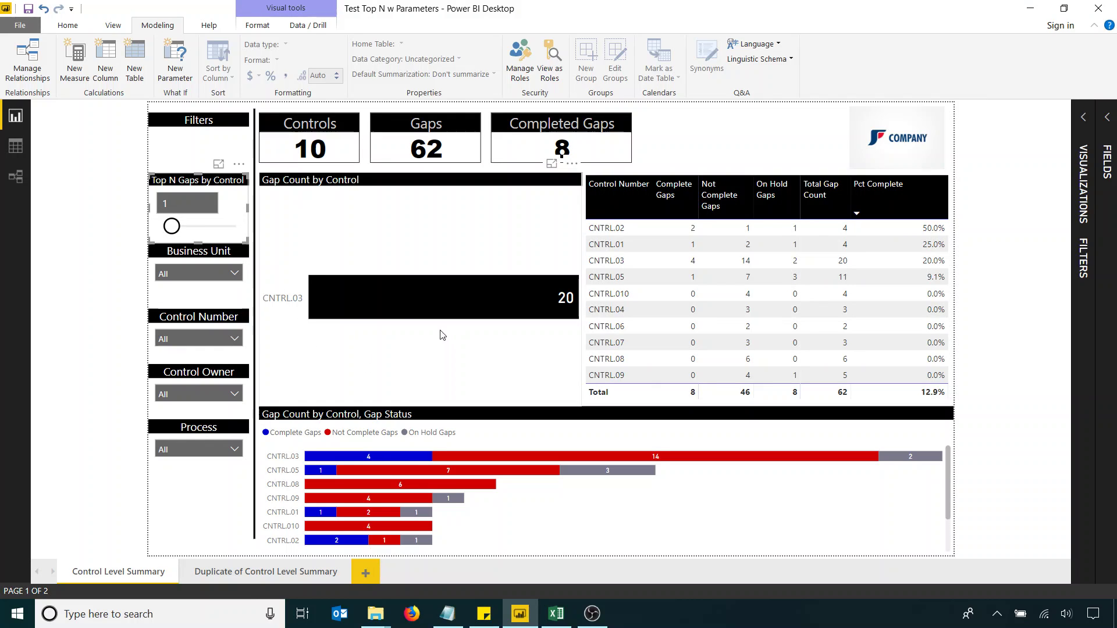
{"action": "left_click_drag", "start_coordinate": [170, 233], "coordinate": [199, 233]}
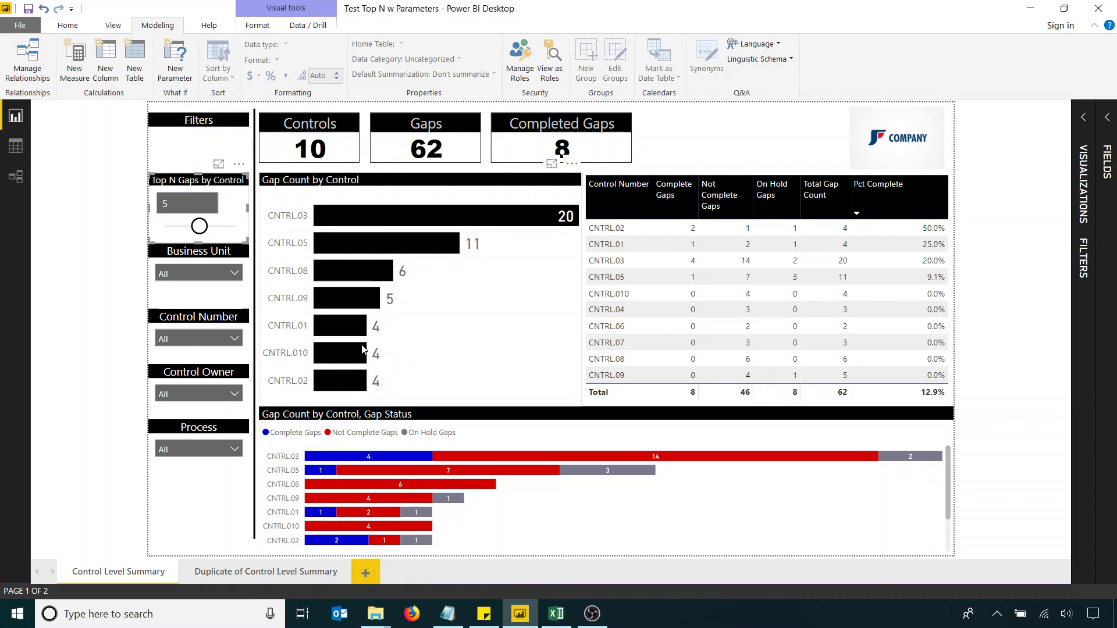
{"action": "mouse_move", "coordinate": [360, 333]}
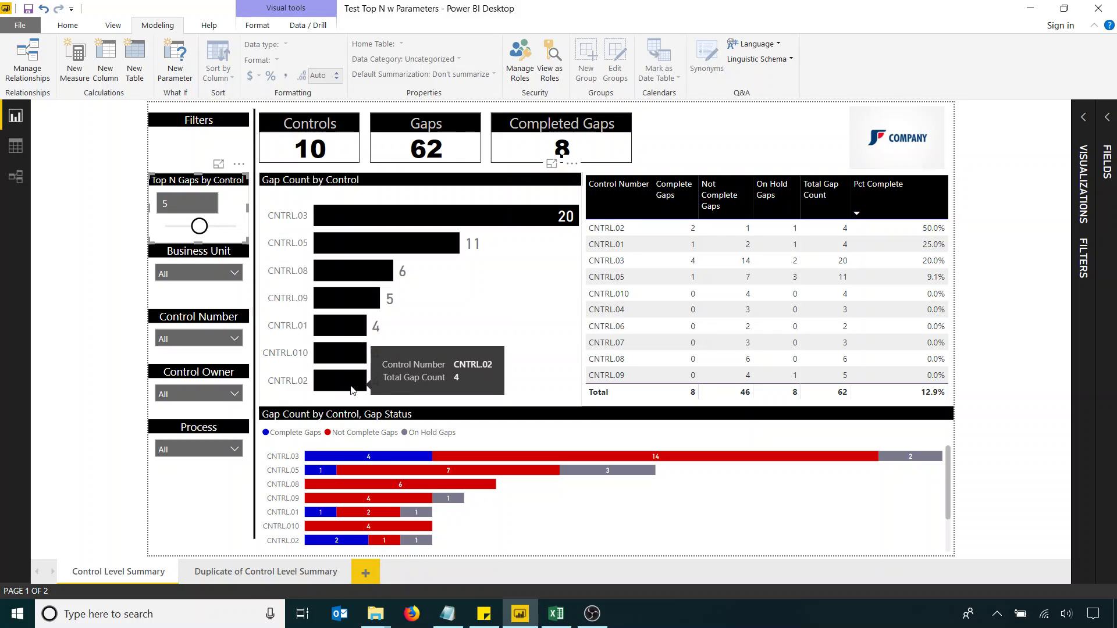
{"action": "mouse_move", "coordinate": [410, 369]}
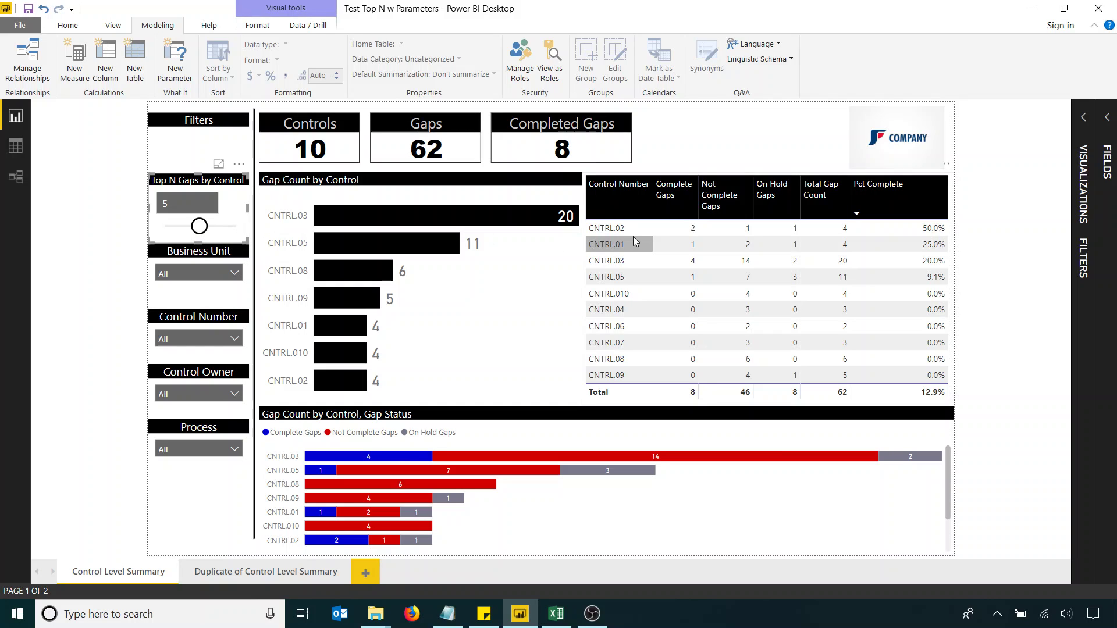
Select the Gap Count by Control chart and show its fields and filters.
{"action": "left_click", "coordinate": [1083, 117]}
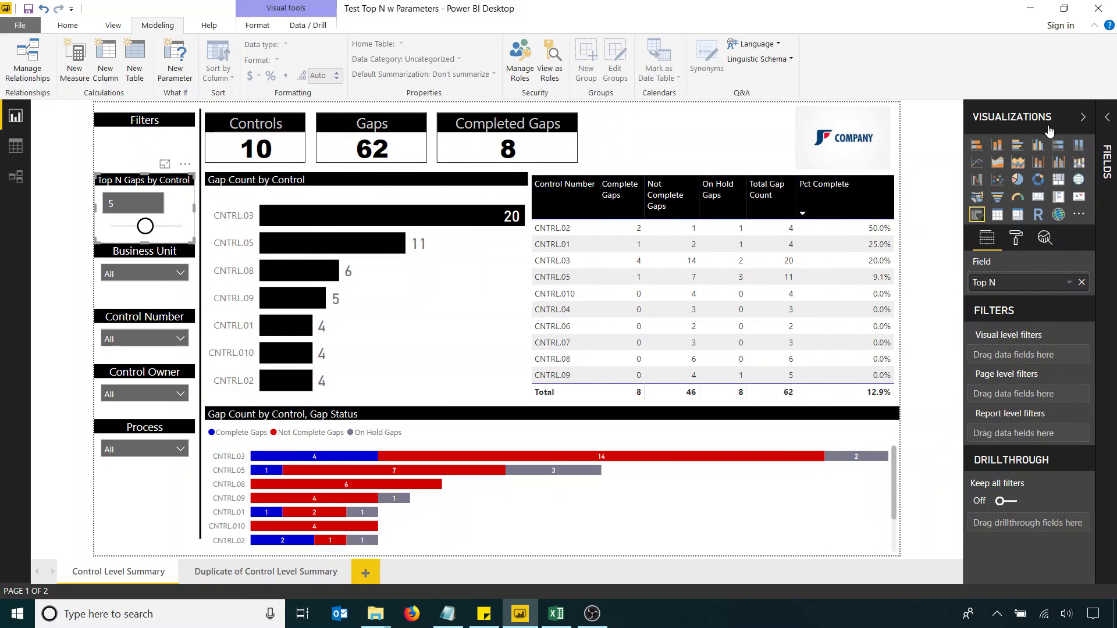
{"action": "left_click", "coordinate": [1107, 118]}
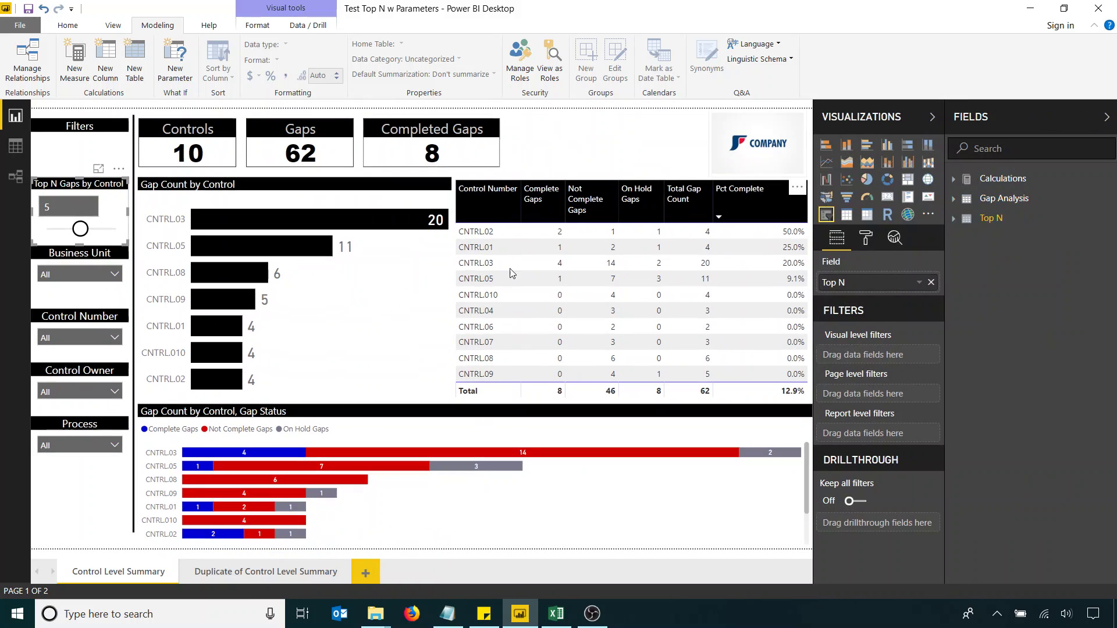
{"action": "left_click", "coordinate": [394, 327]}
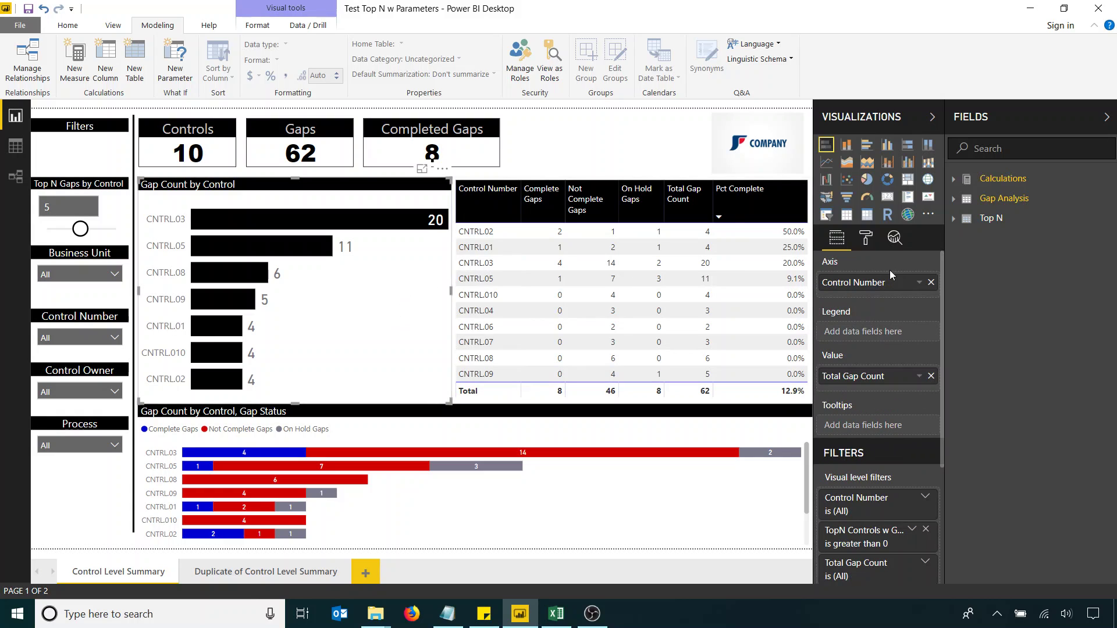
{"action": "left_click", "coordinate": [867, 240]}
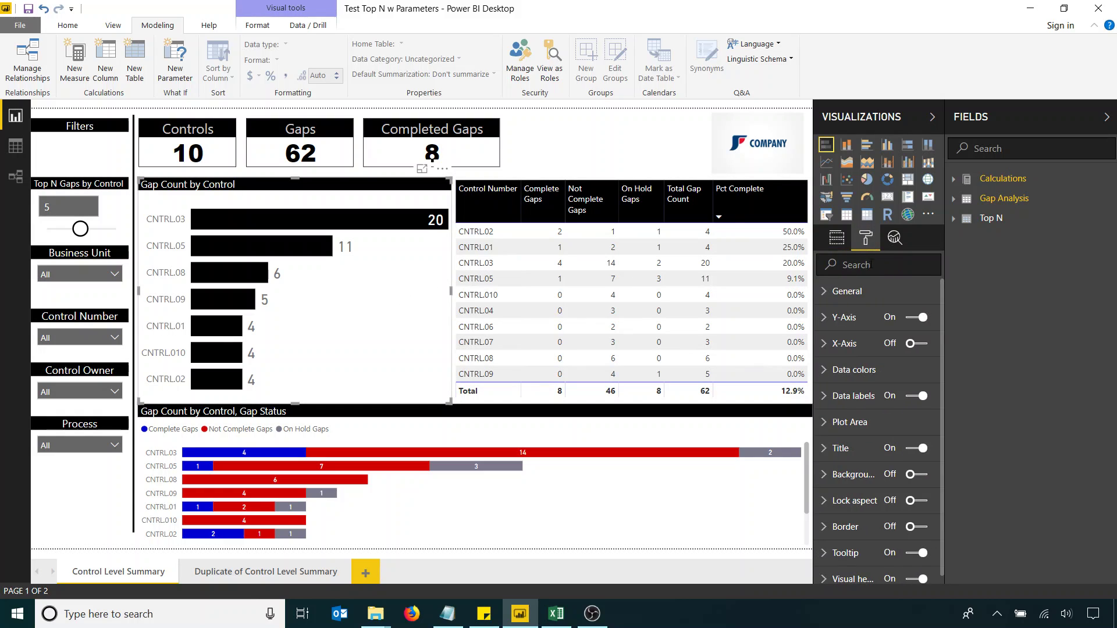
{"action": "left_click", "coordinate": [838, 242]}
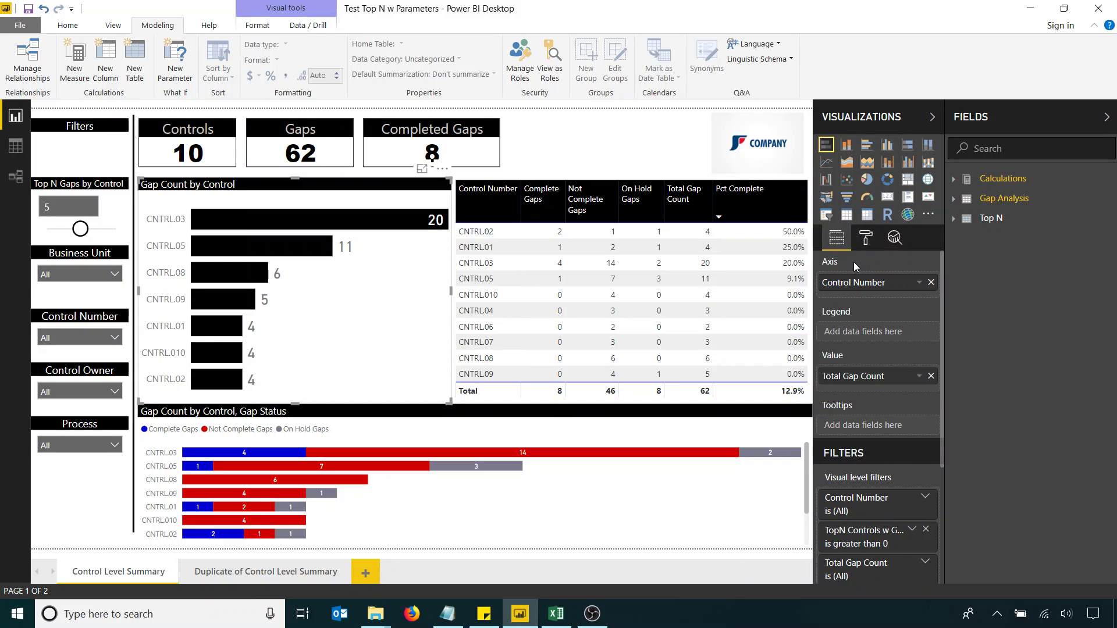
Switch the chart's Control Number filter type to Top N.
{"action": "scroll", "coordinate": [877, 334], "scroll_direction": "down", "scroll_amount": 3}
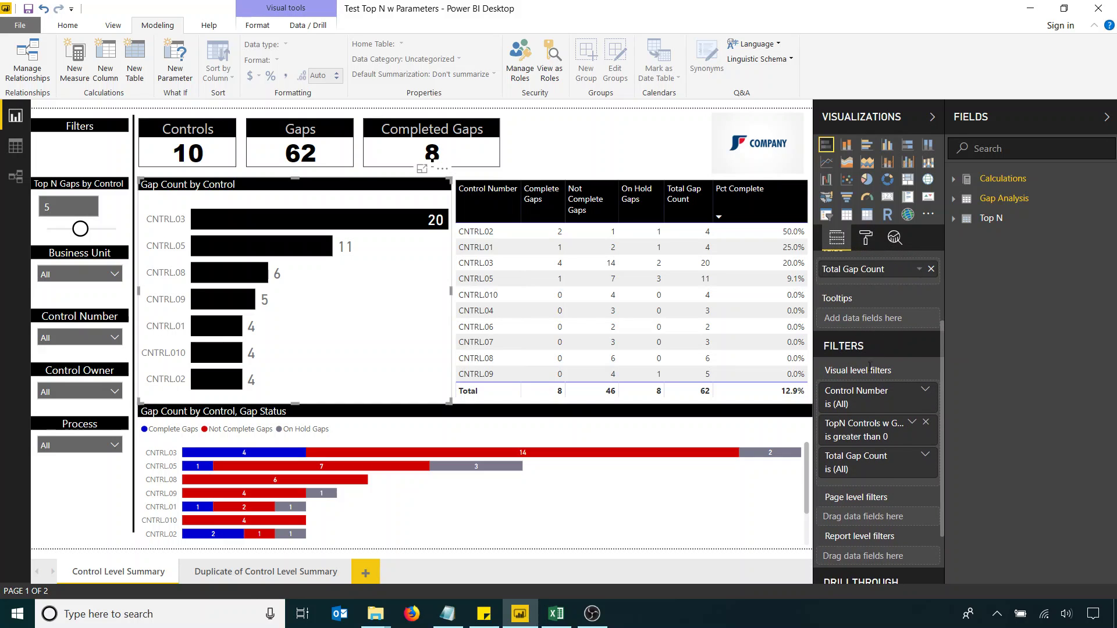
{"action": "left_click", "coordinate": [924, 400]}
{"action": "scroll", "coordinate": [879, 407], "scroll_direction": "down", "scroll_amount": 1}
{"action": "left_click", "coordinate": [831, 484]}
{"action": "left_click", "coordinate": [830, 484]}
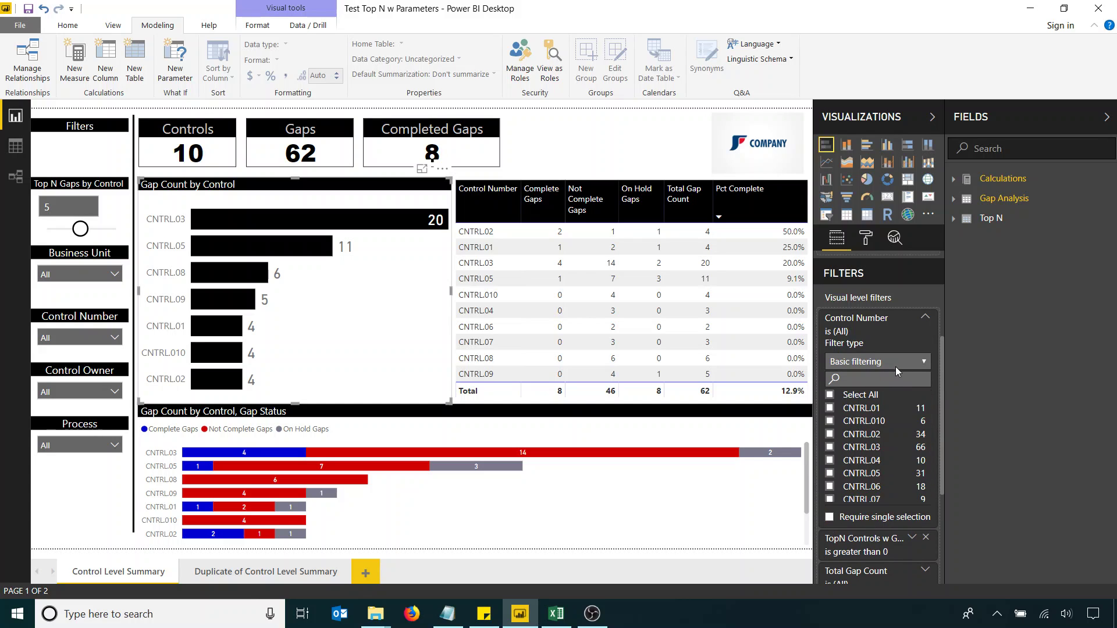
{"action": "left_click", "coordinate": [922, 364]}
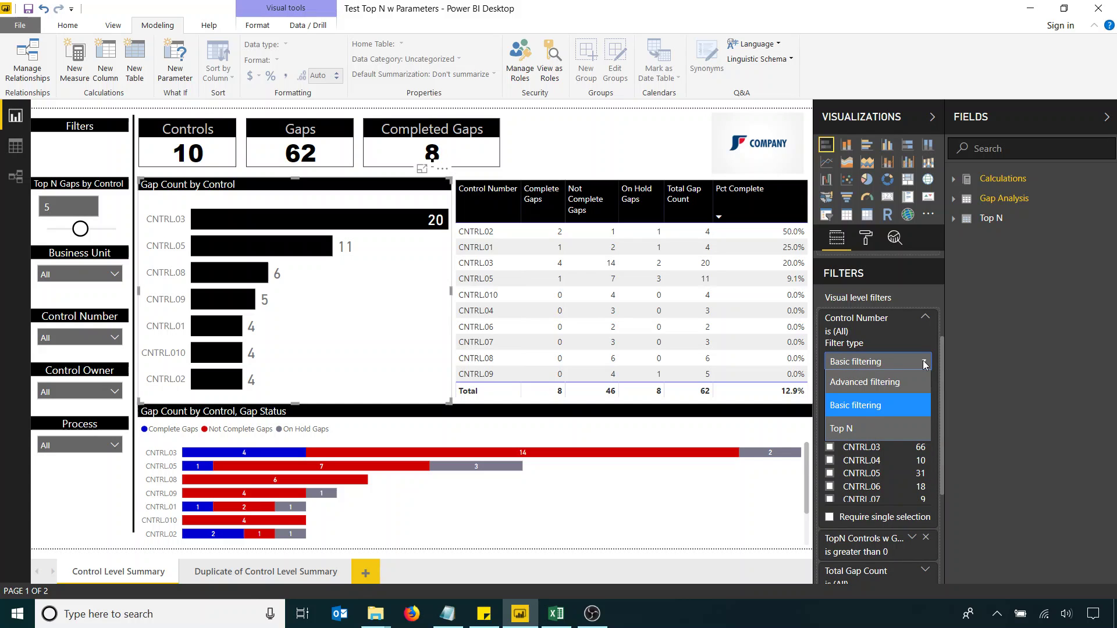
{"action": "left_click", "coordinate": [843, 430]}
{"action": "left_click", "coordinate": [900, 404]}
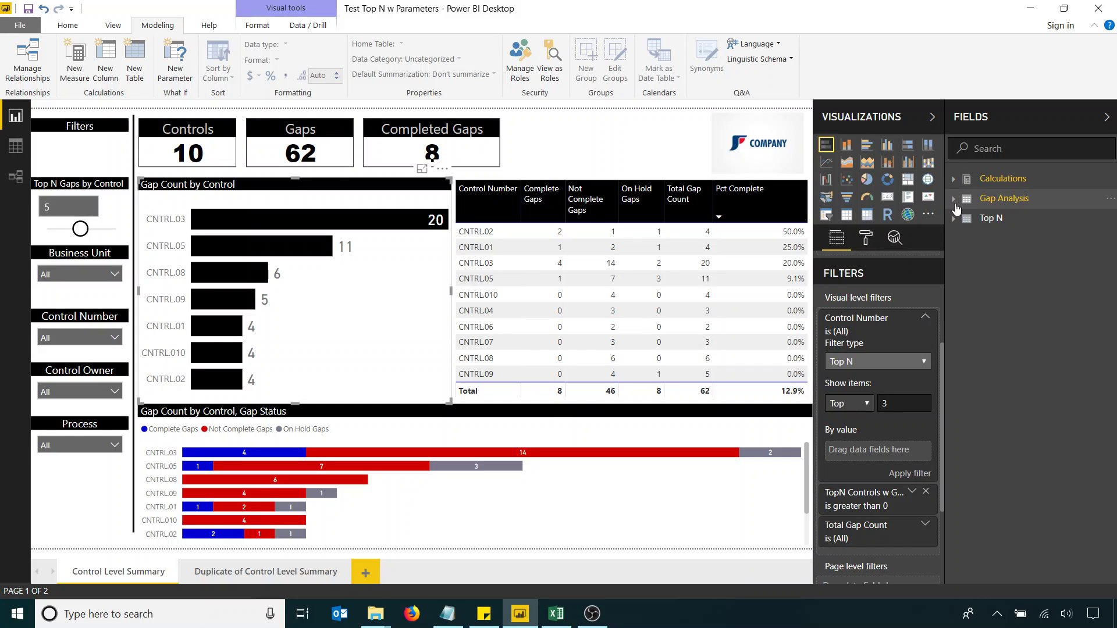
Apply a top 3 by Total Gap Count filter, then undo the last change.
{"action": "left_click", "coordinate": [954, 204]}
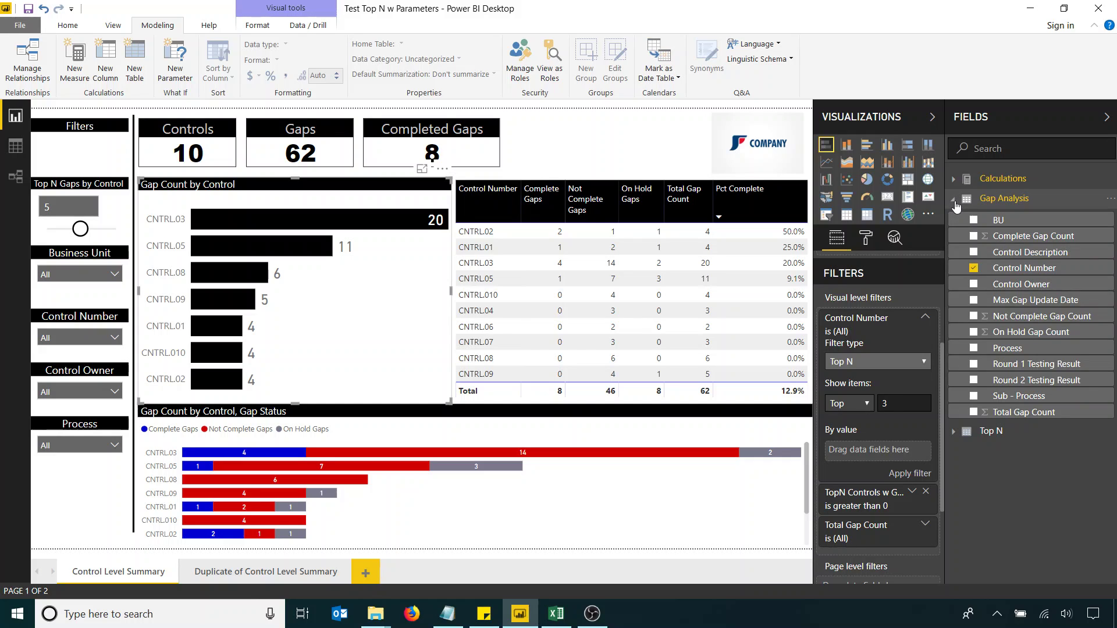
{"action": "left_click", "coordinate": [955, 203]}
{"action": "left_click", "coordinate": [954, 204]}
{"action": "left_click_drag", "start_coordinate": [1012, 412], "coordinate": [882, 458]}
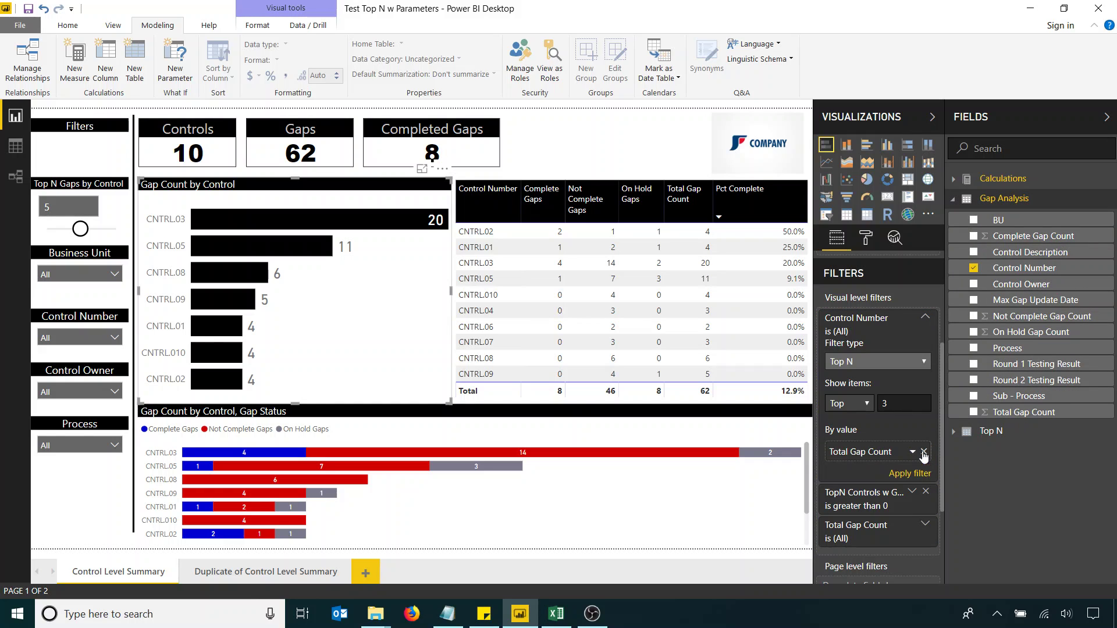
{"action": "left_click", "coordinate": [913, 474]}
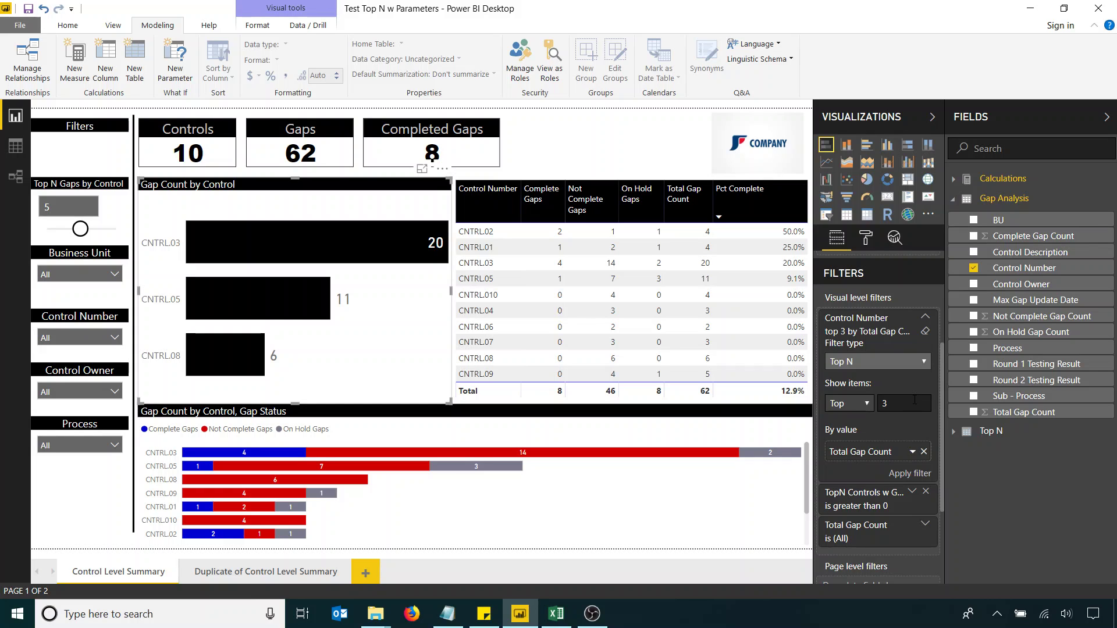
{"action": "key", "text": "ctrl+z"}
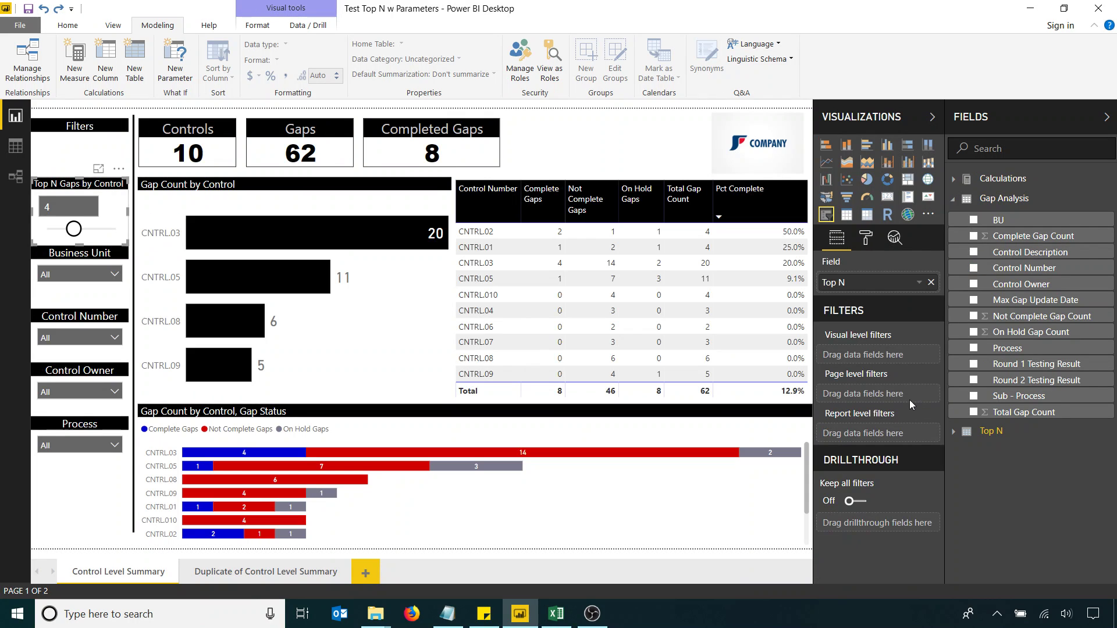
Nudge the Top N slider, go to the Duplicate of Control Level Summary page, expand Calculations.
{"action": "mouse_move", "coordinate": [73, 228]}
{"action": "left_mouse_down"}
{"action": "mouse_move", "coordinate": [54, 231]}
{"action": "mouse_move", "coordinate": [94, 229]}
{"action": "left_mouse_up"}
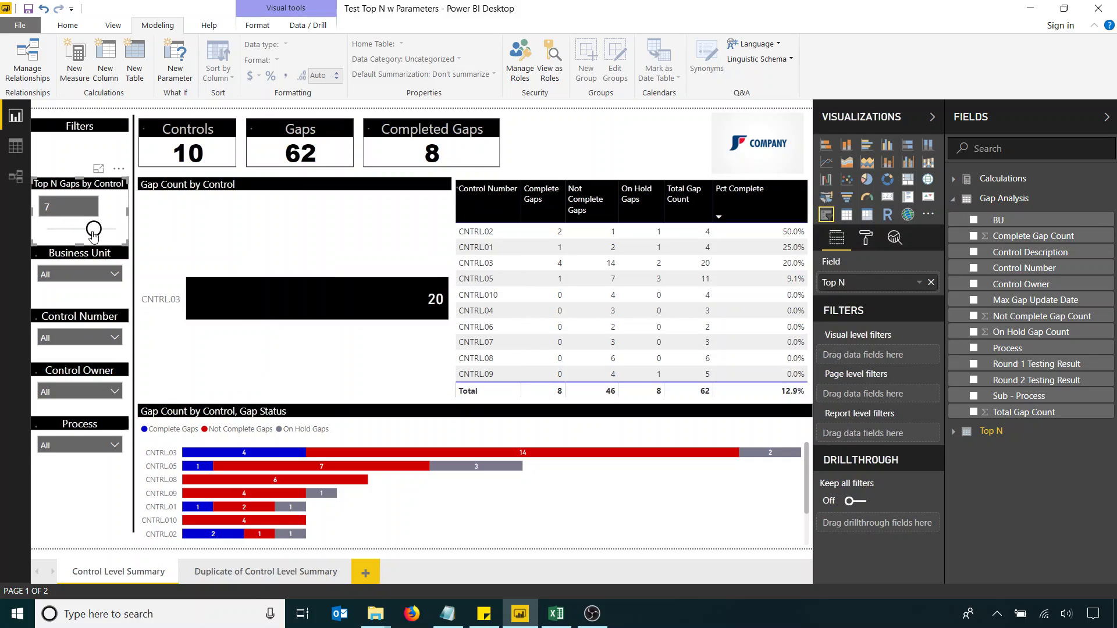
{"action": "left_click", "coordinate": [243, 572]}
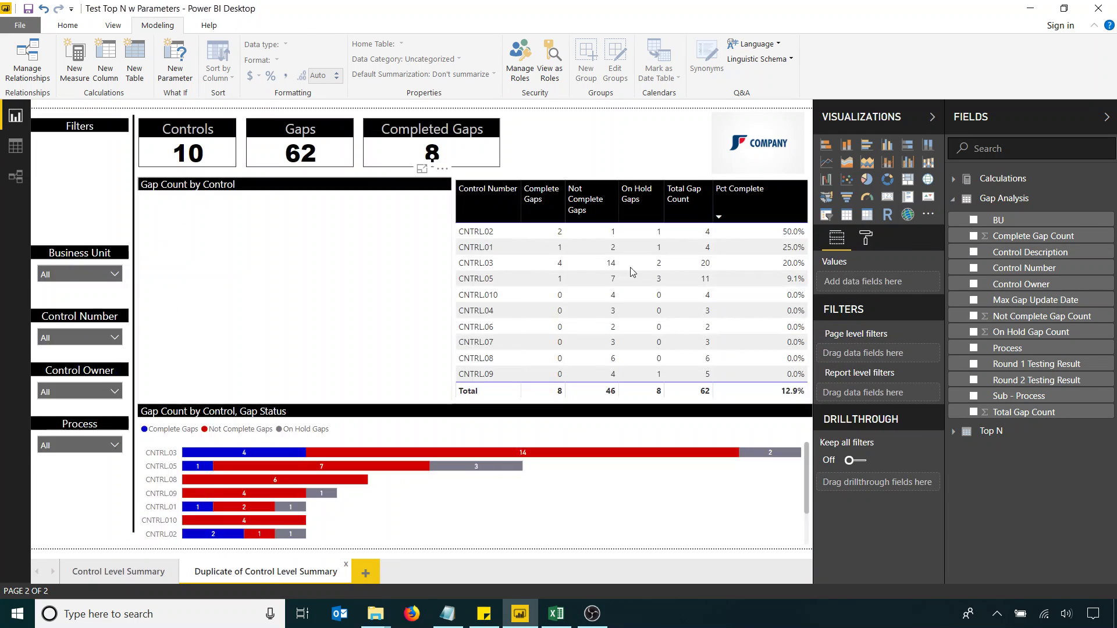
{"action": "key", "text": "alt+Tab"}
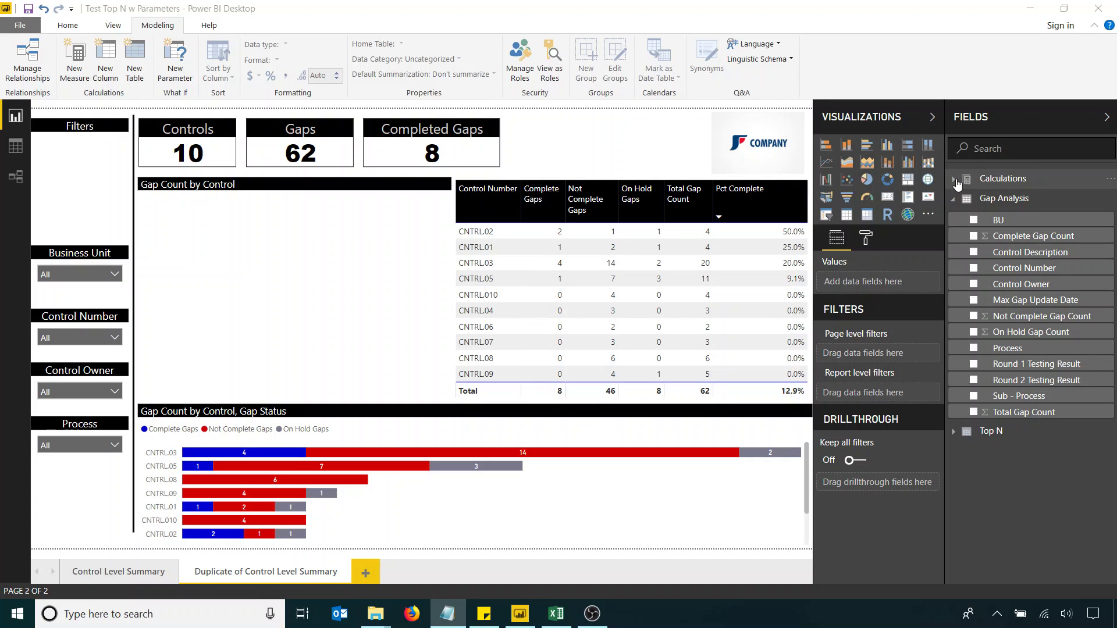
{"action": "left_click", "coordinate": [955, 180]}
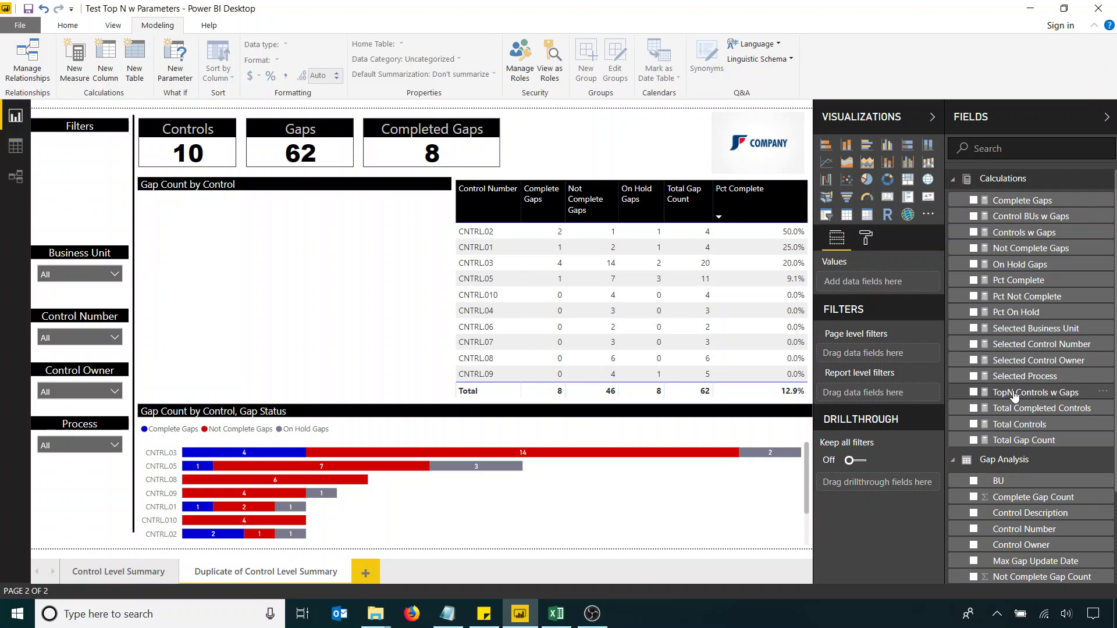
Collapse Calculations and reveal the Top N table's GENERATESERIES(0, 10, 1) formula.
{"action": "left_click", "coordinate": [954, 181]}
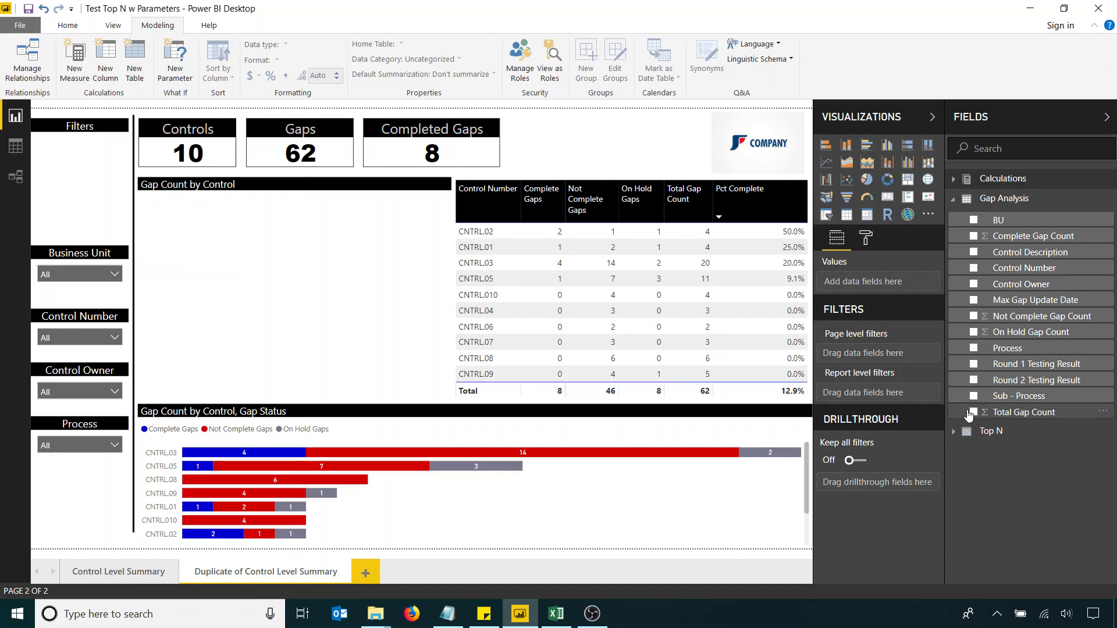
{"action": "left_click", "coordinate": [958, 432]}
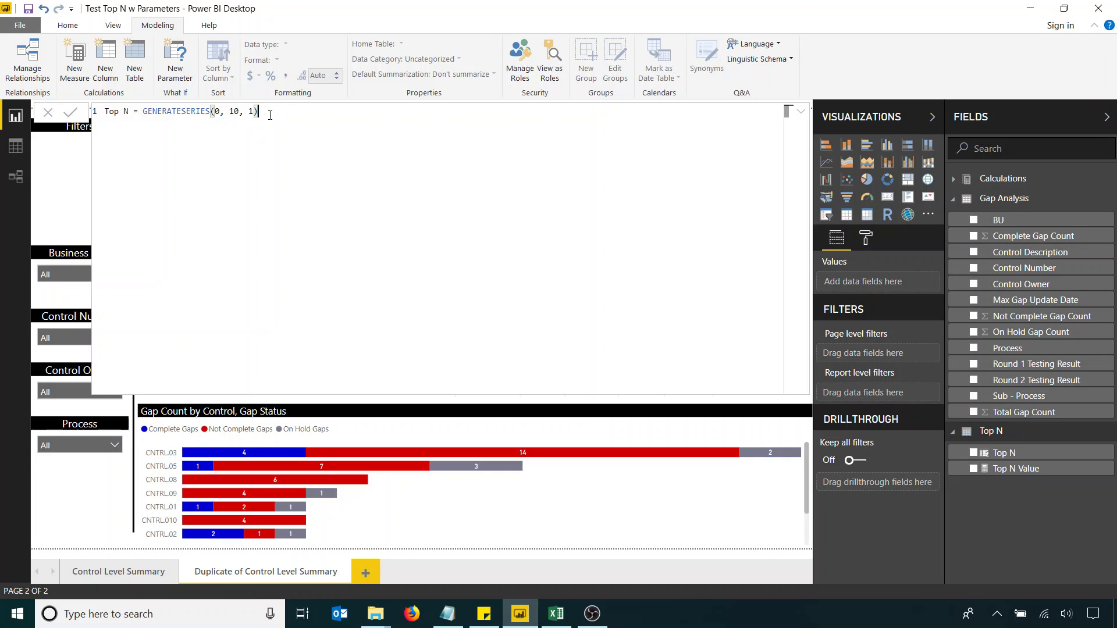
{"action": "left_click", "coordinate": [802, 115]}
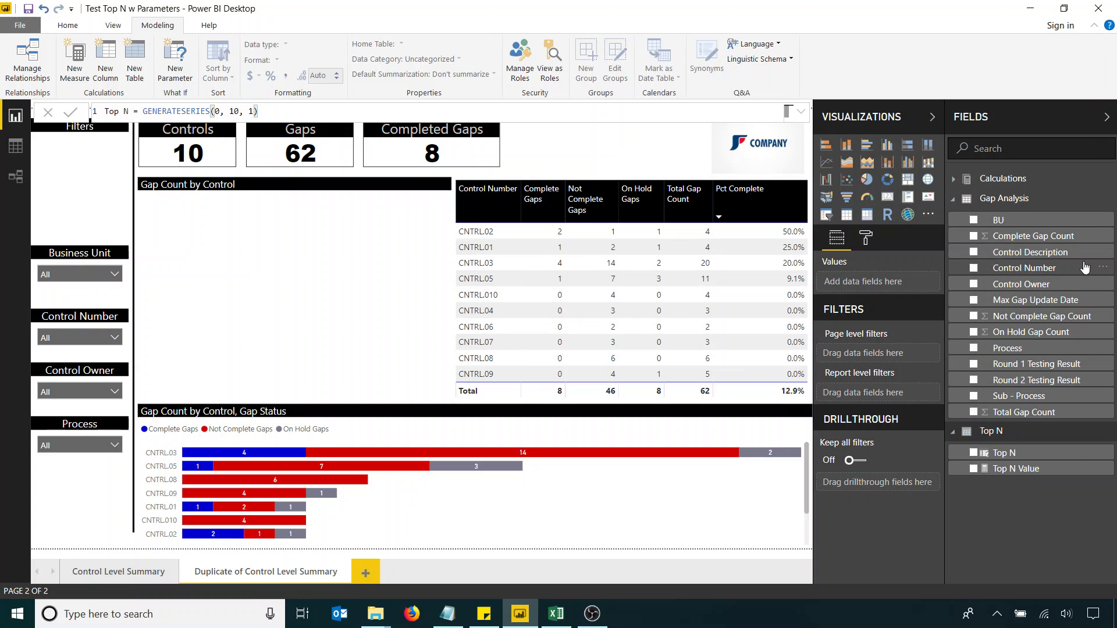
{"action": "key", "text": "alt+Tab"}
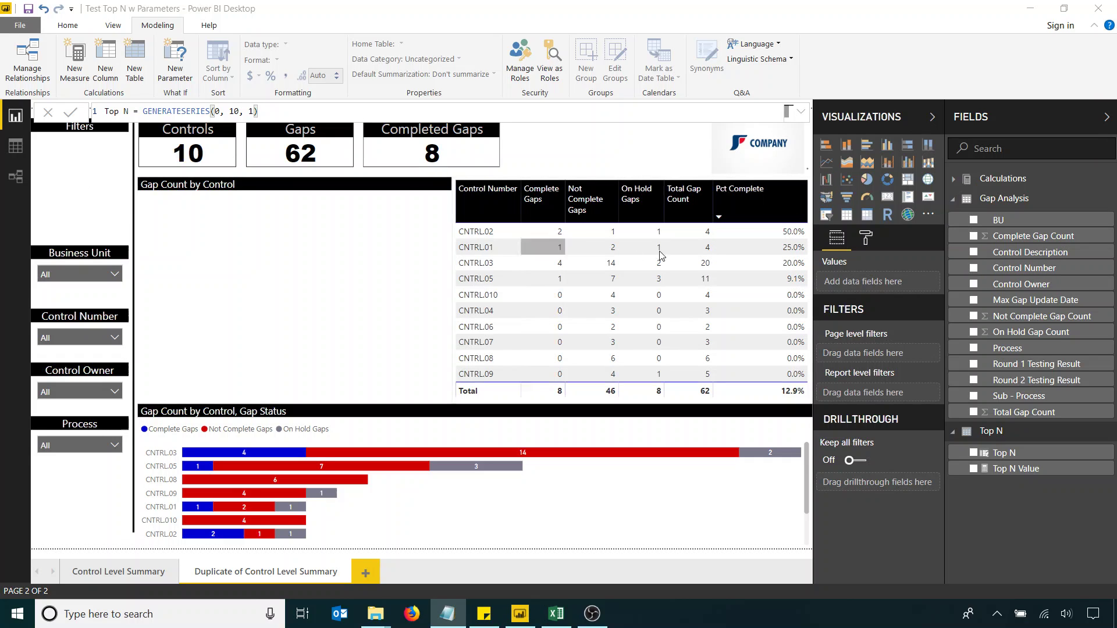
Add a new slicer and fit it in the Filters column above Business Unit.
{"action": "left_click", "coordinate": [827, 214]}
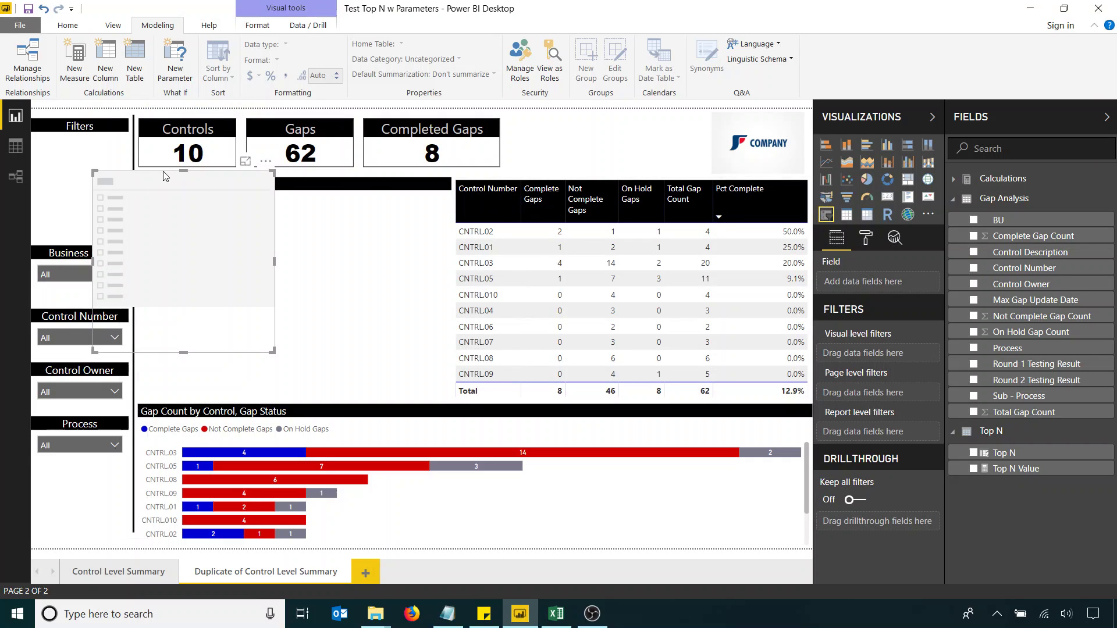
{"action": "left_click_drag", "start_coordinate": [168, 178], "coordinate": [104, 156]}
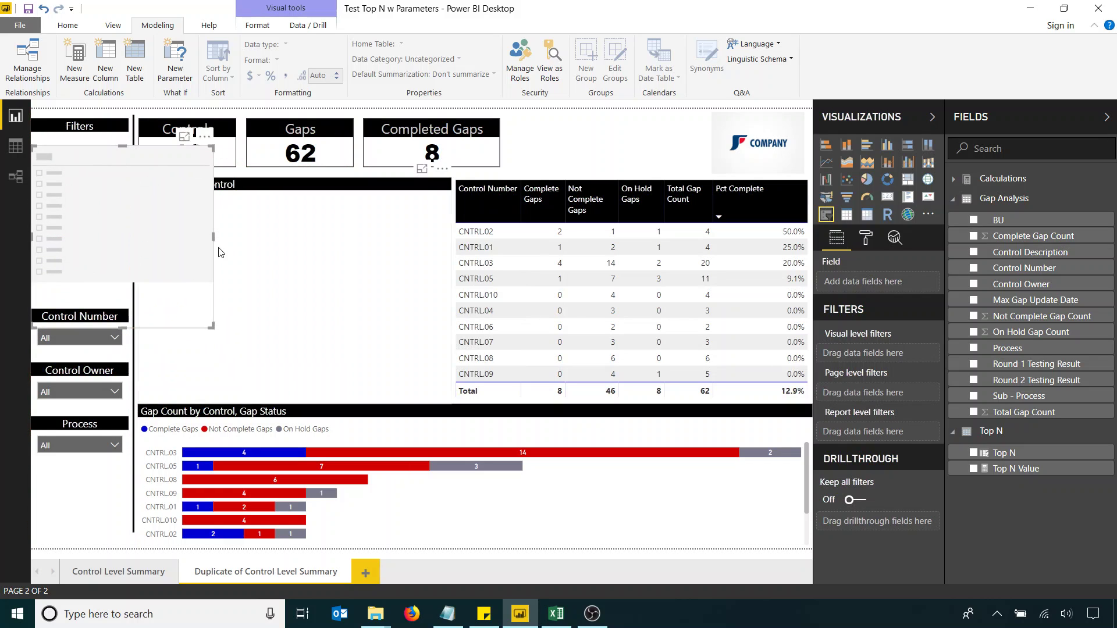
{"action": "left_click_drag", "start_coordinate": [213, 239], "coordinate": [130, 239]}
{"action": "left_click_drag", "start_coordinate": [81, 327], "coordinate": [82, 228]}
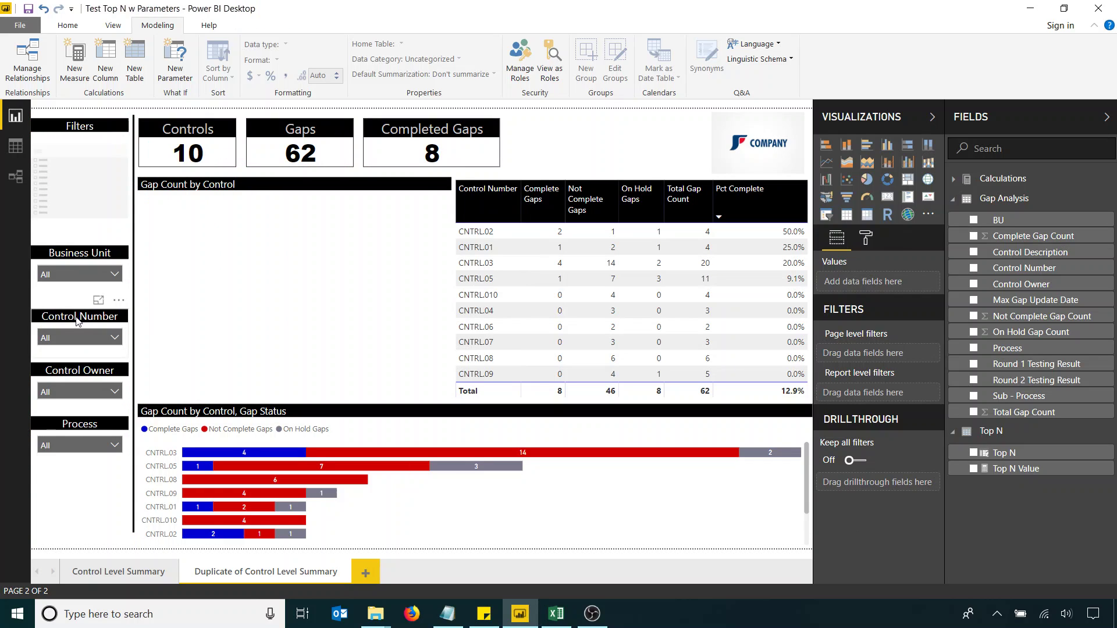
{"action": "left_click", "coordinate": [82, 226]}
{"action": "left_click_drag", "start_coordinate": [77, 326], "coordinate": [77, 228]}
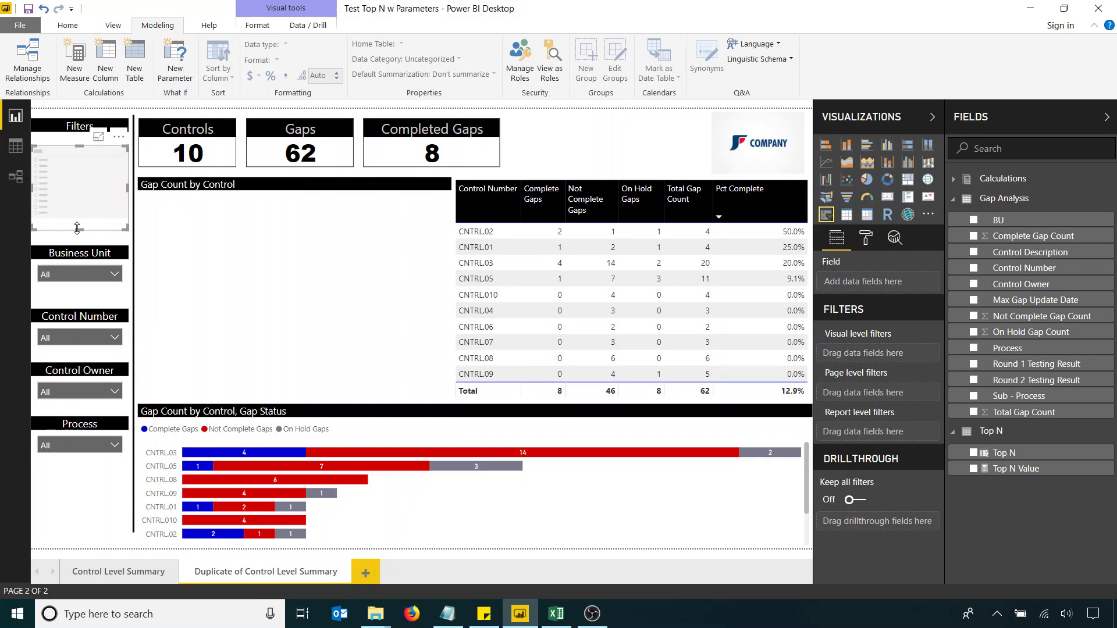
Put the Top N field into the new slicer's Field well.
{"action": "key", "text": "alt+Tab"}
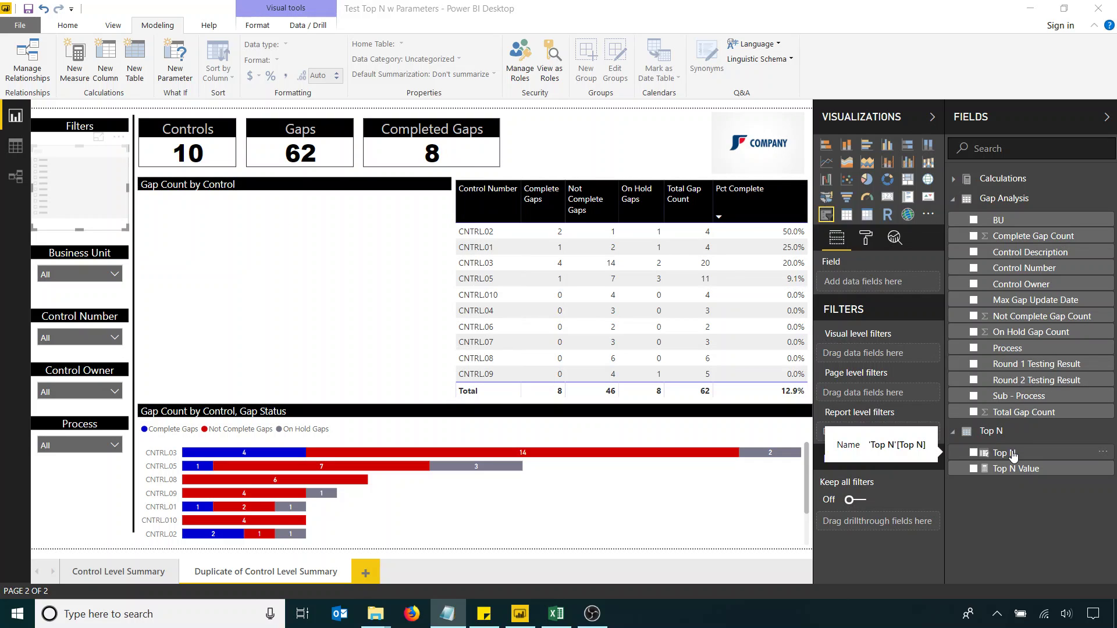
{"action": "left_click_drag", "start_coordinate": [1012, 454], "coordinate": [874, 285]}
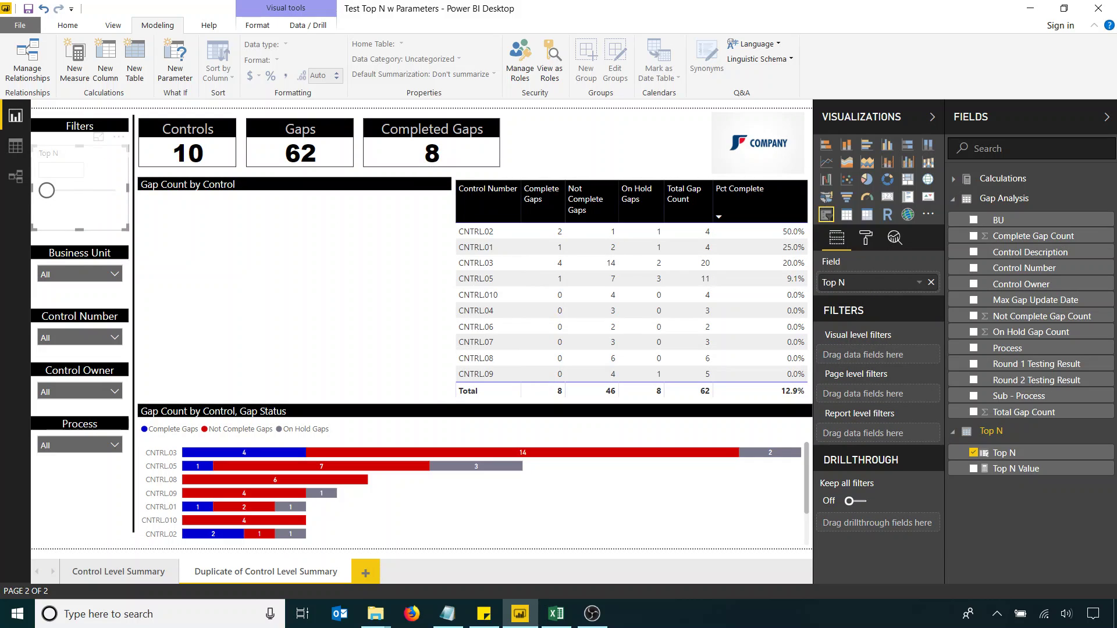
{"action": "key", "text": "alt+Tab"}
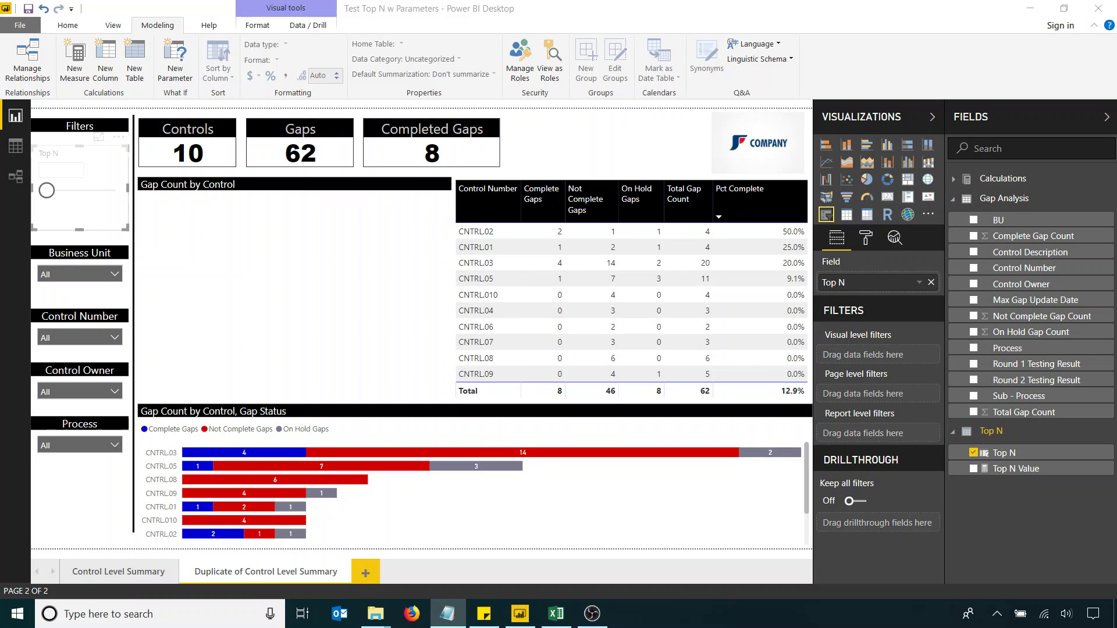
Turn the slicer header off and turn on a title reading 'Top N Gaps by Control'.
{"action": "left_click", "coordinate": [866, 245]}
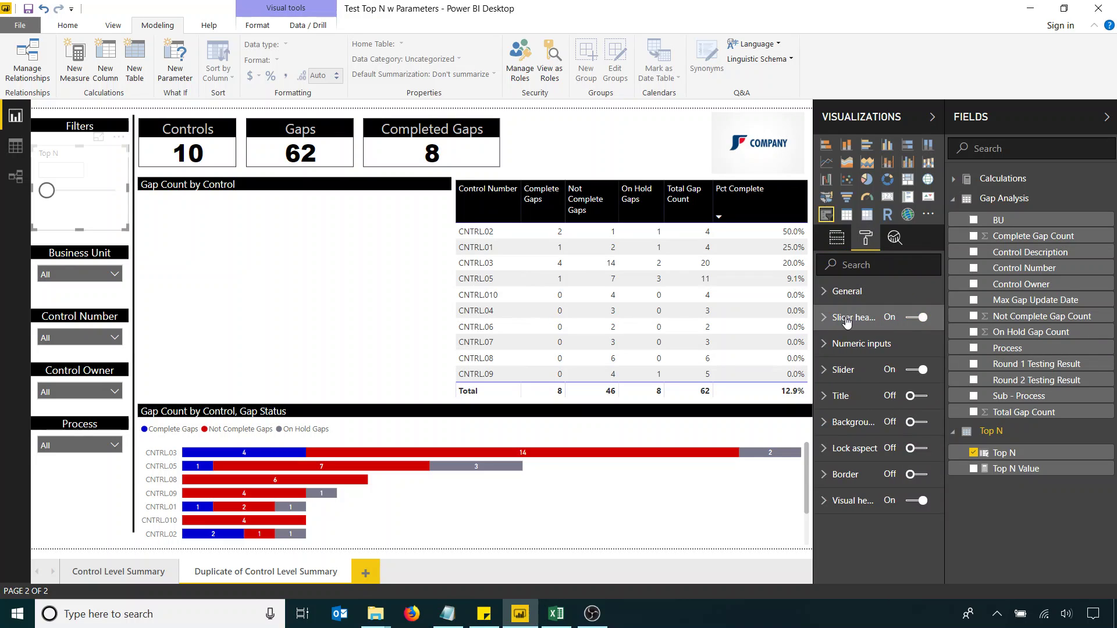
{"action": "left_click", "coordinate": [922, 320]}
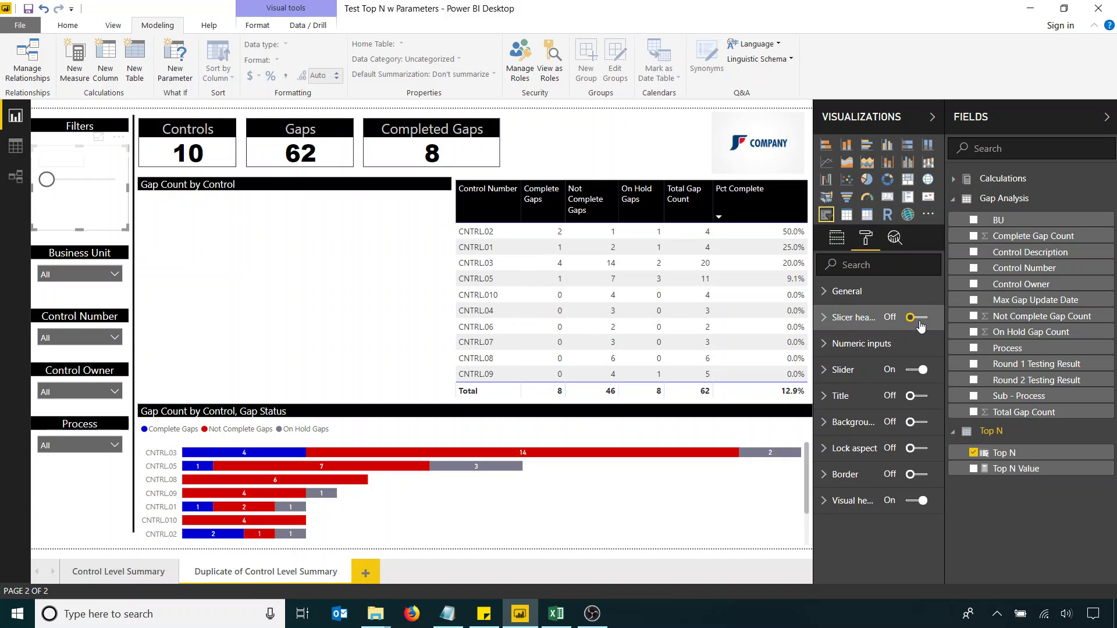
{"action": "left_click", "coordinate": [912, 398]}
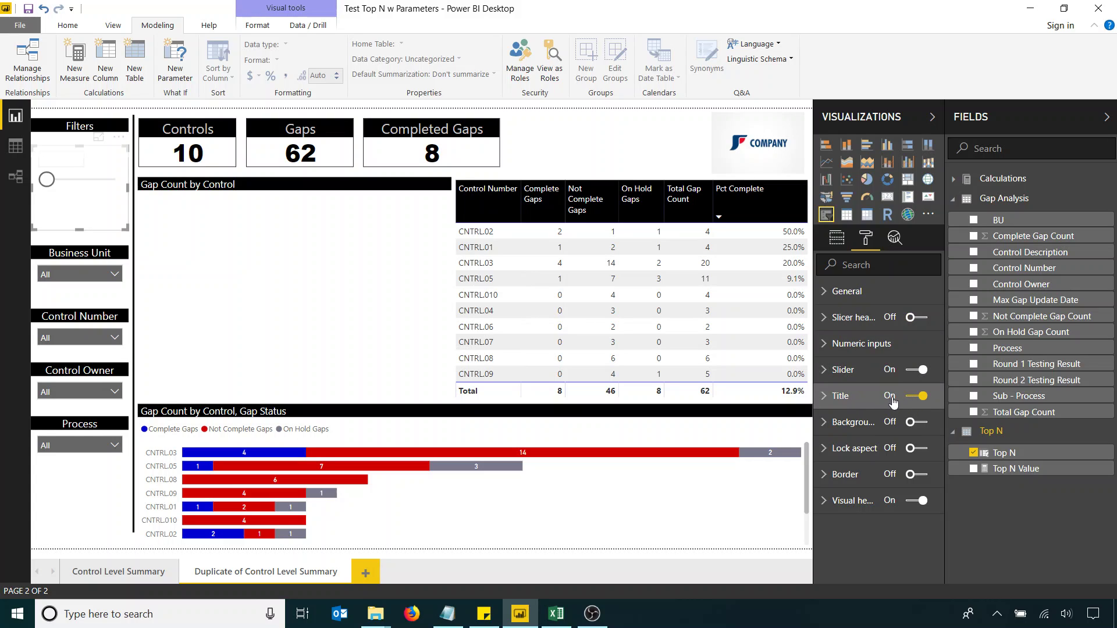
{"action": "left_click", "coordinate": [829, 398]}
{"action": "left_click", "coordinate": [852, 439]}
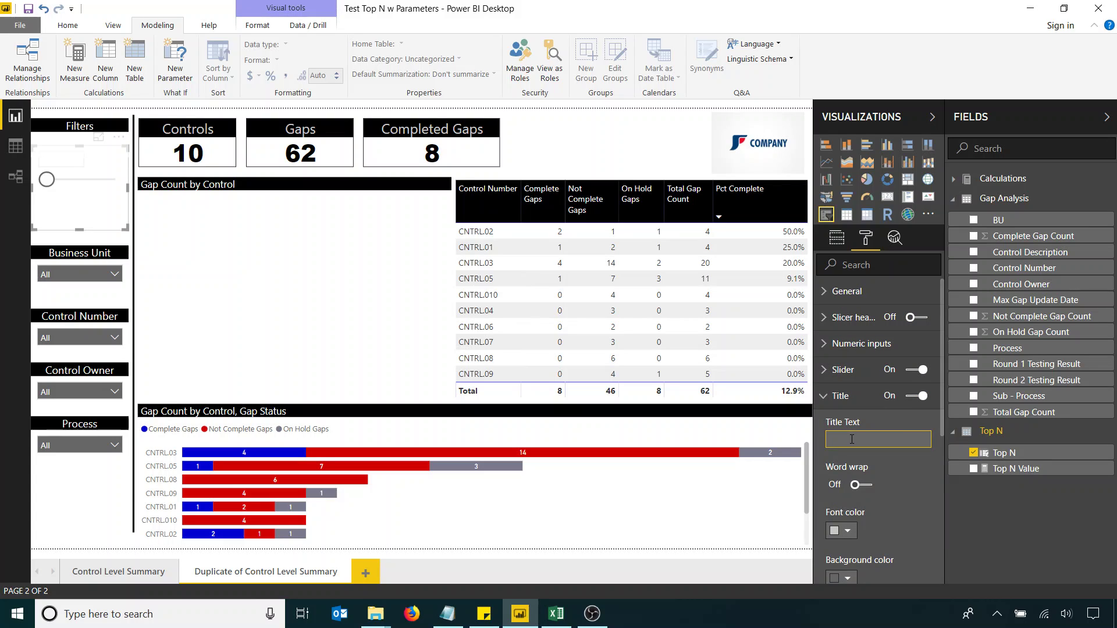
{"action": "type", "text": "Top N Gaps by Control"}
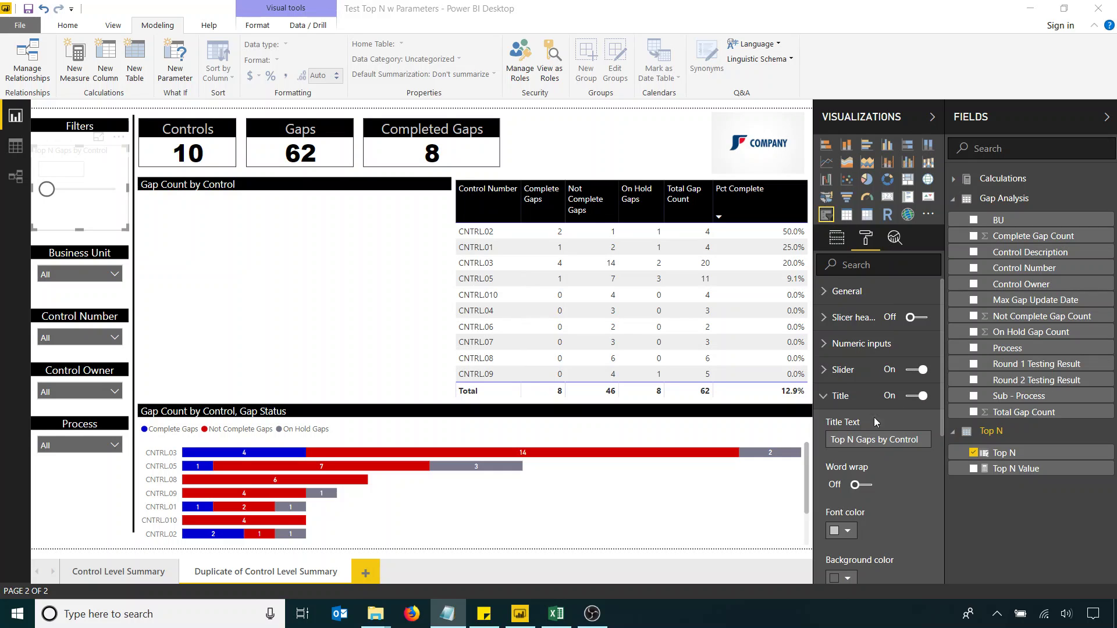
Make the Top N slicer's title text white.
{"action": "left_click", "coordinate": [882, 438]}
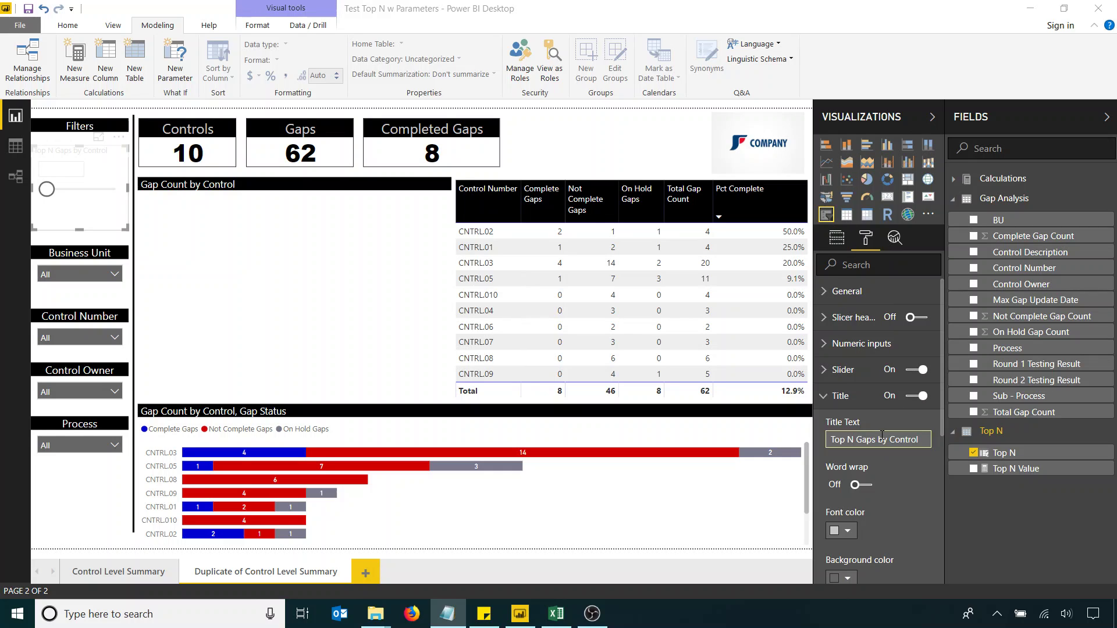
{"action": "left_click", "coordinate": [841, 531]}
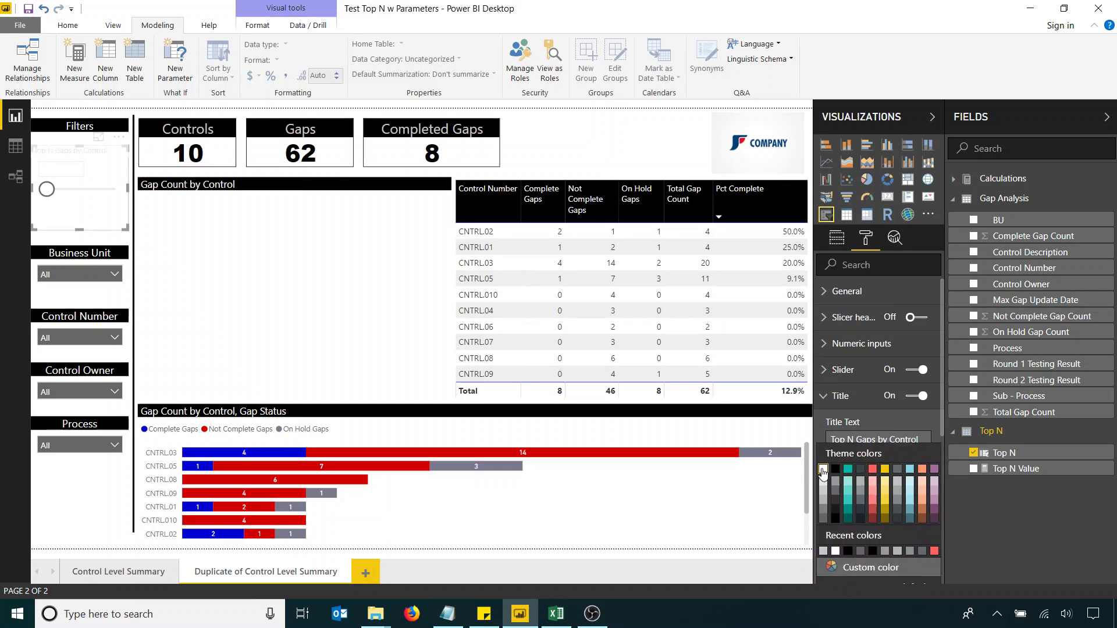
{"action": "left_click", "coordinate": [828, 471]}
{"action": "left_click", "coordinate": [827, 403]}
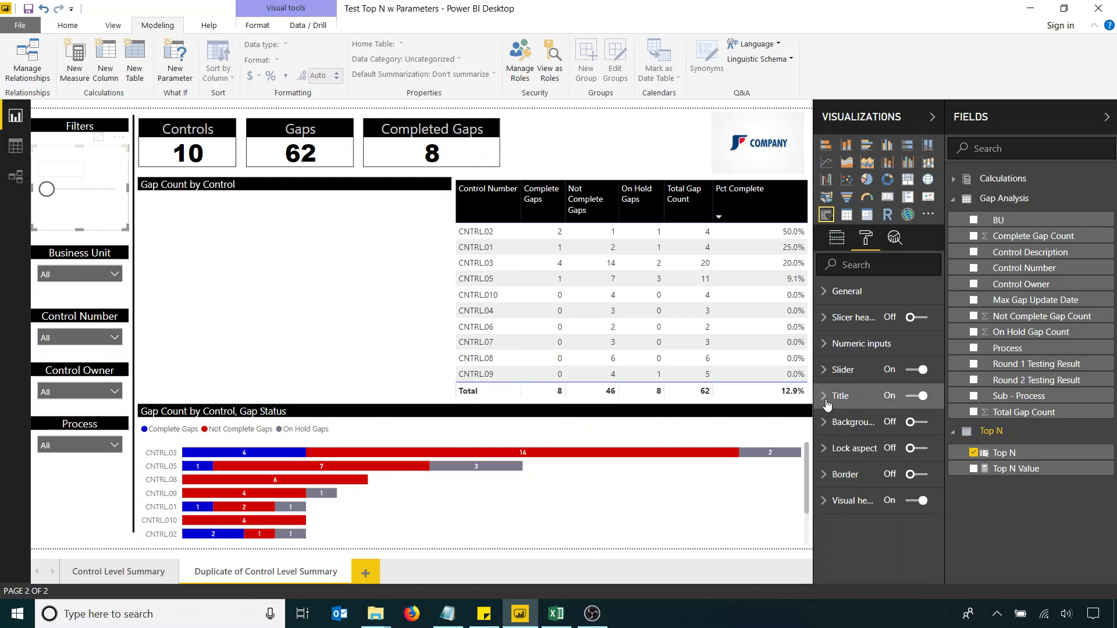
Try a black slicer background, then turn the slicer background back off.
{"action": "left_click", "coordinate": [907, 425]}
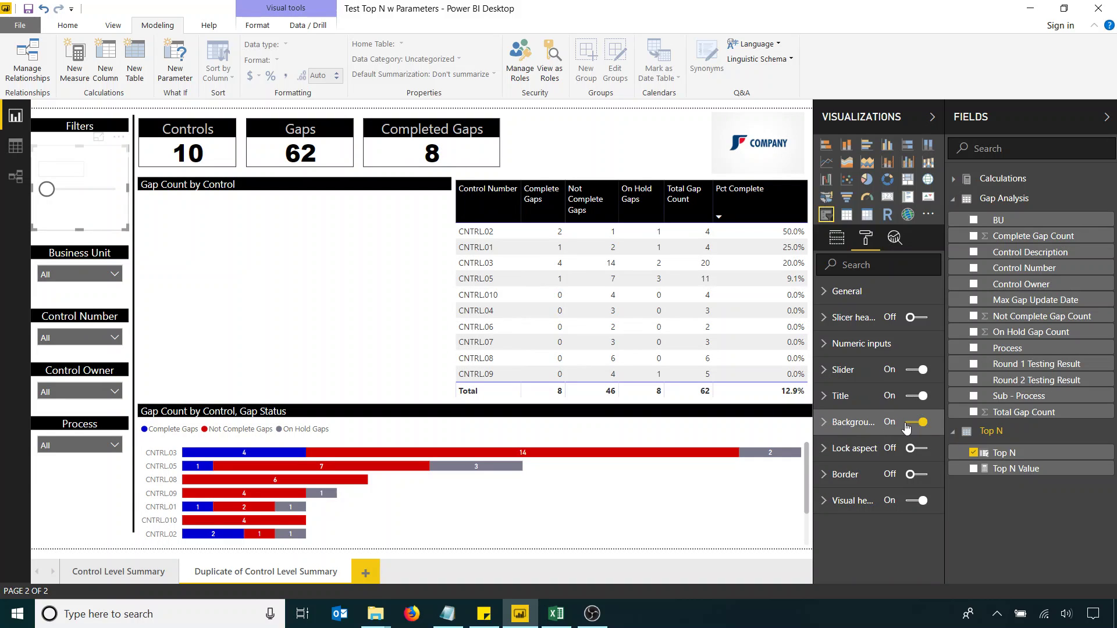
{"action": "left_click", "coordinate": [827, 428]}
{"action": "scroll", "coordinate": [862, 412], "scroll_direction": "down", "scroll_amount": 1}
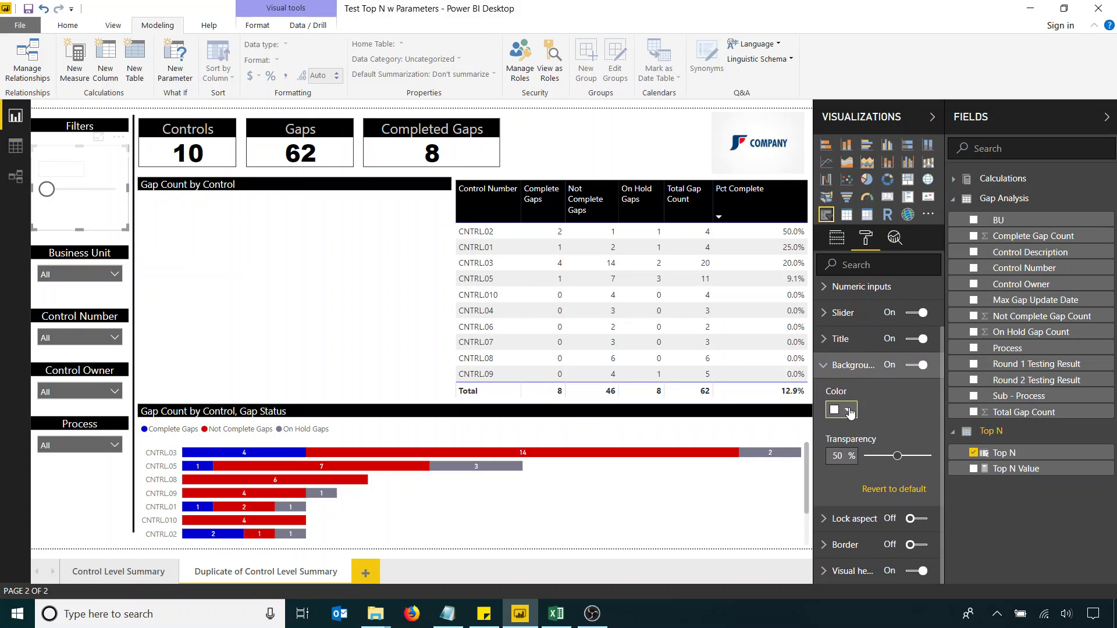
{"action": "left_click", "coordinate": [847, 410]}
{"action": "left_click", "coordinate": [835, 326]}
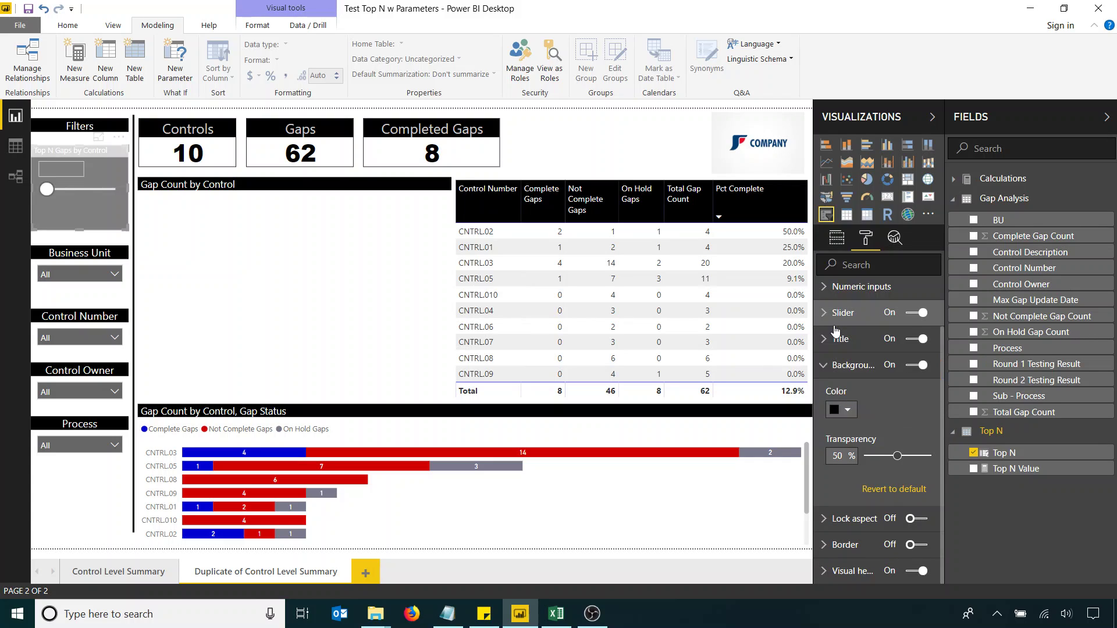
{"action": "scroll", "coordinate": [835, 349], "scroll_direction": "up", "scroll_amount": 2}
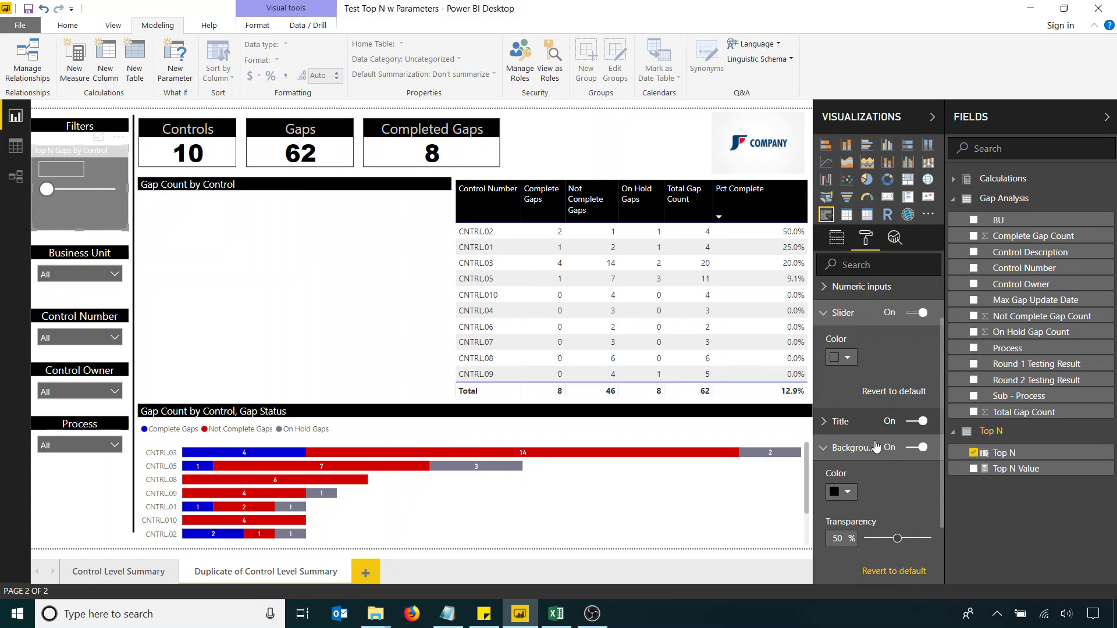
{"action": "left_click", "coordinate": [919, 447]}
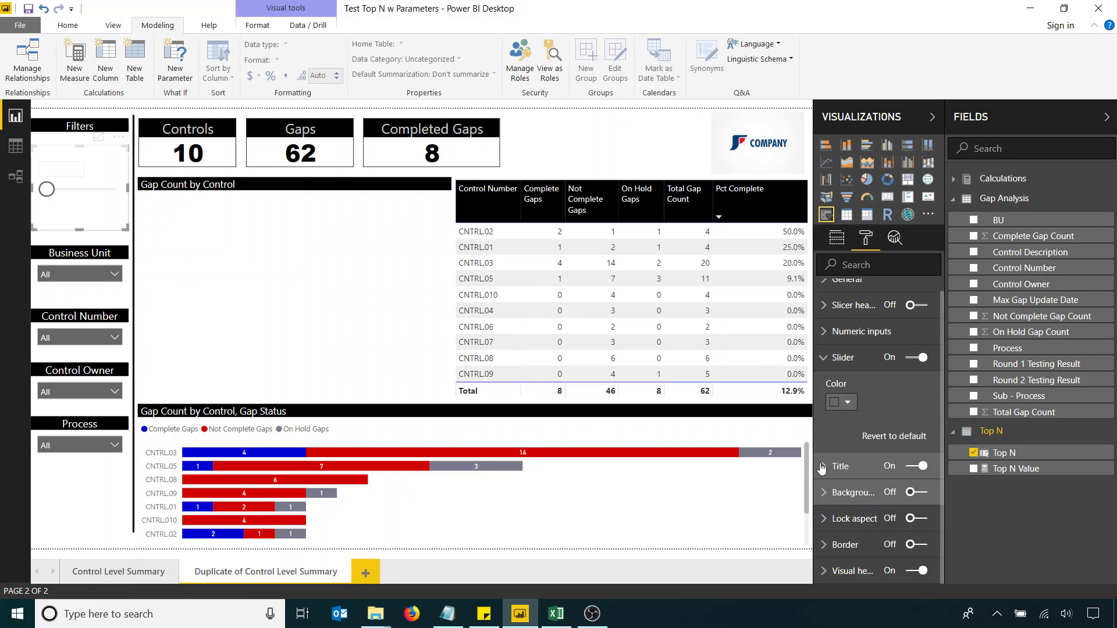
Give the slicer title a black background and text size 11.
{"action": "left_click", "coordinate": [838, 466]}
{"action": "scroll", "coordinate": [849, 442], "scroll_direction": "down", "scroll_amount": 4}
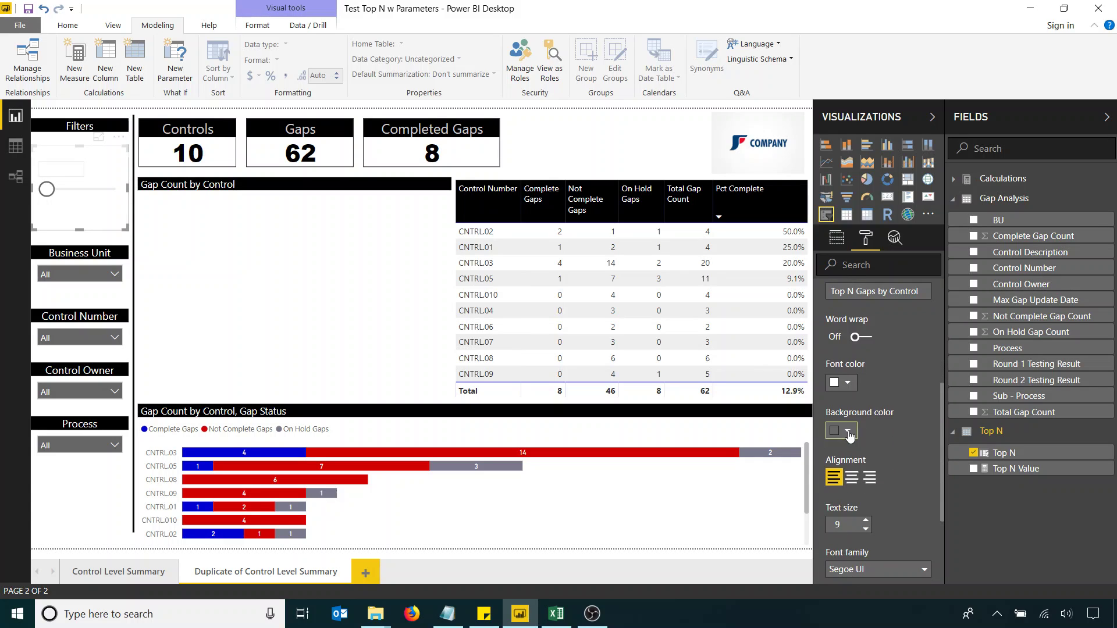
{"action": "left_click", "coordinate": [848, 432]}
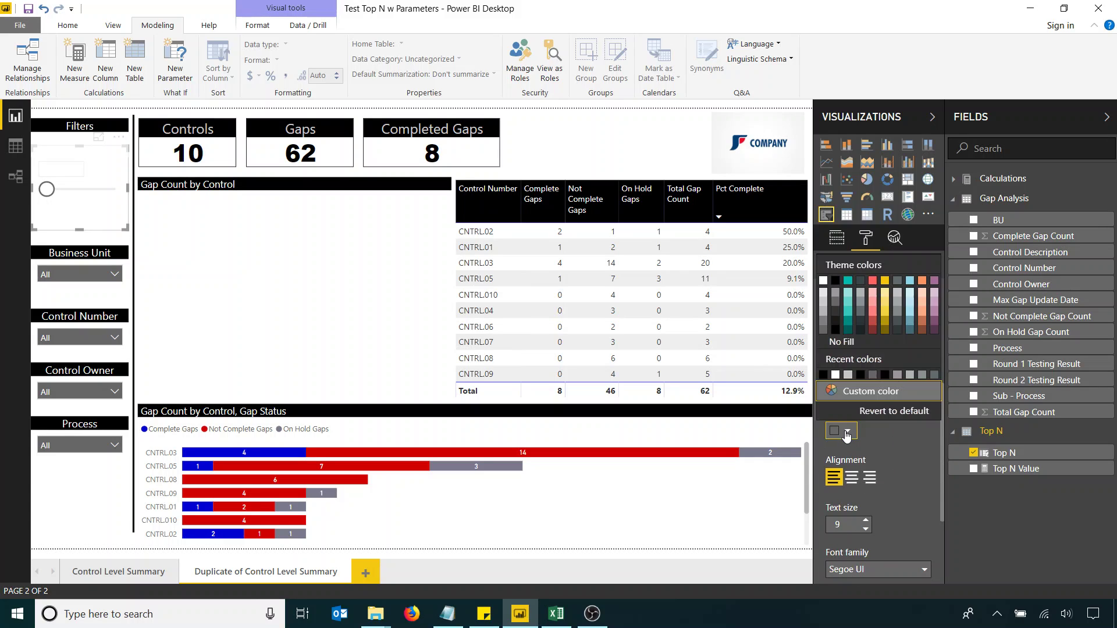
{"action": "left_click", "coordinate": [836, 281]}
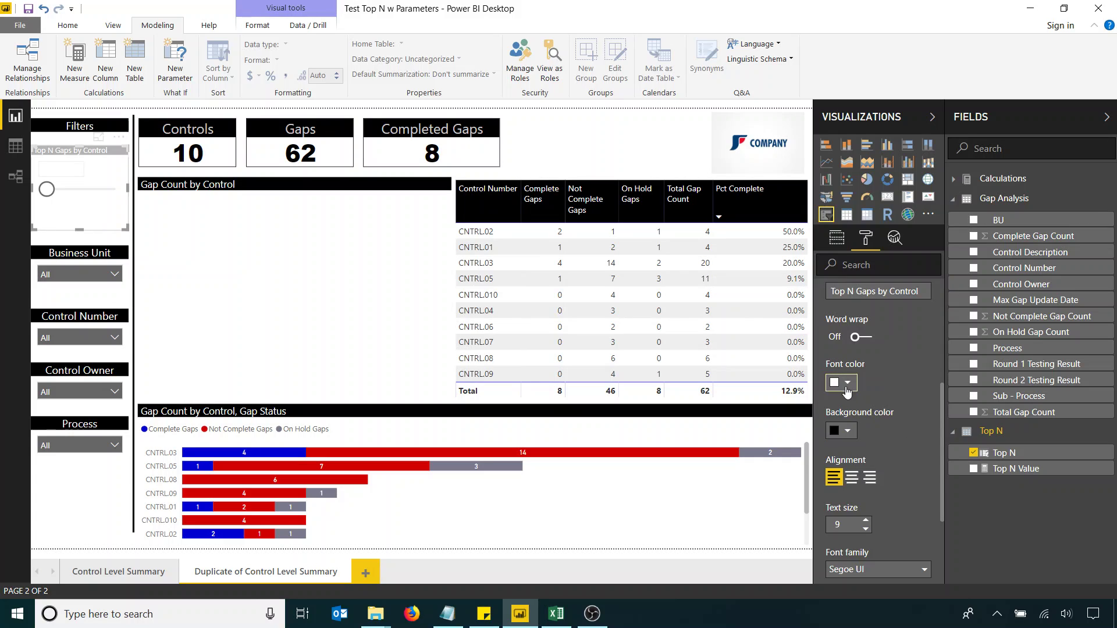
{"action": "left_click", "coordinate": [866, 521]}
{"action": "left_click", "coordinate": [866, 521]}
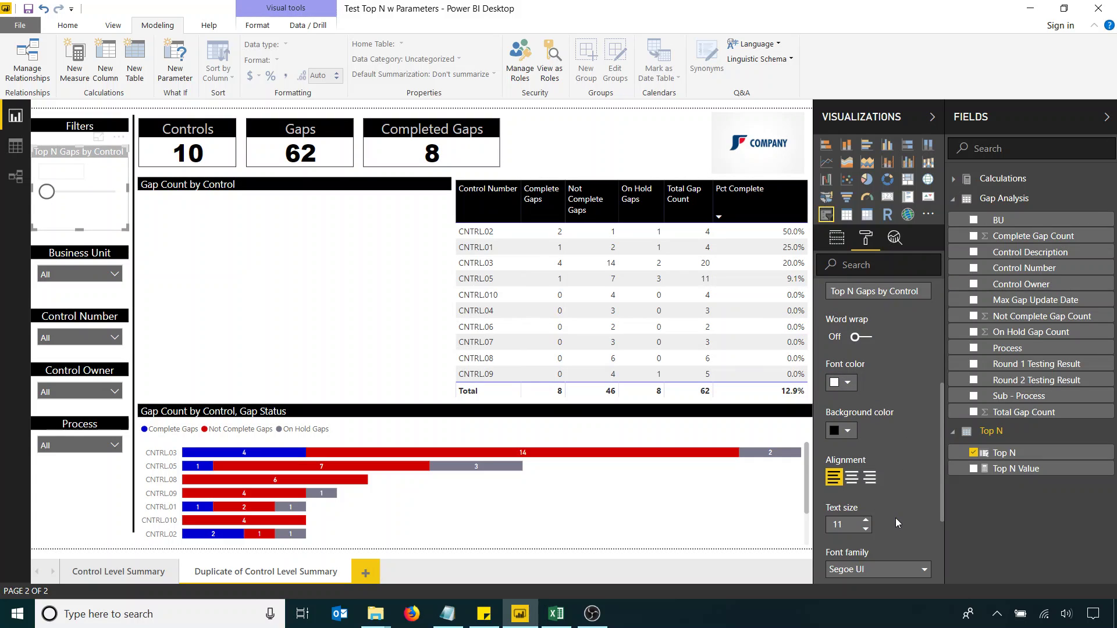
{"action": "left_click", "coordinate": [91, 505]}
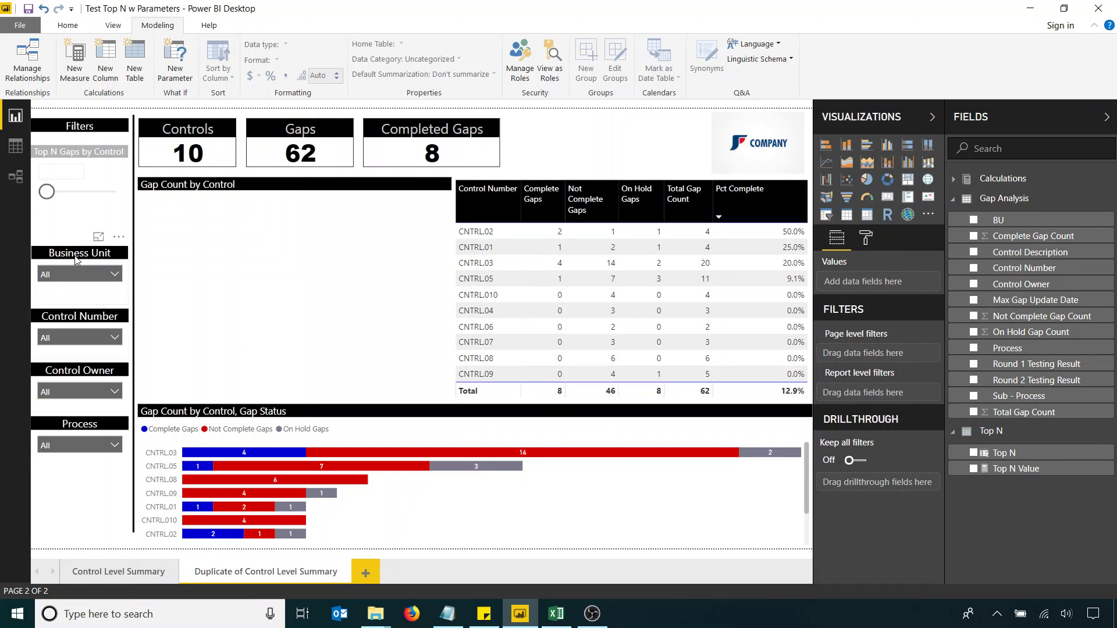
Show the Home ribbon, deselect the Process slicer, and reselect the Top N slicer.
{"action": "left_click", "coordinate": [72, 232]}
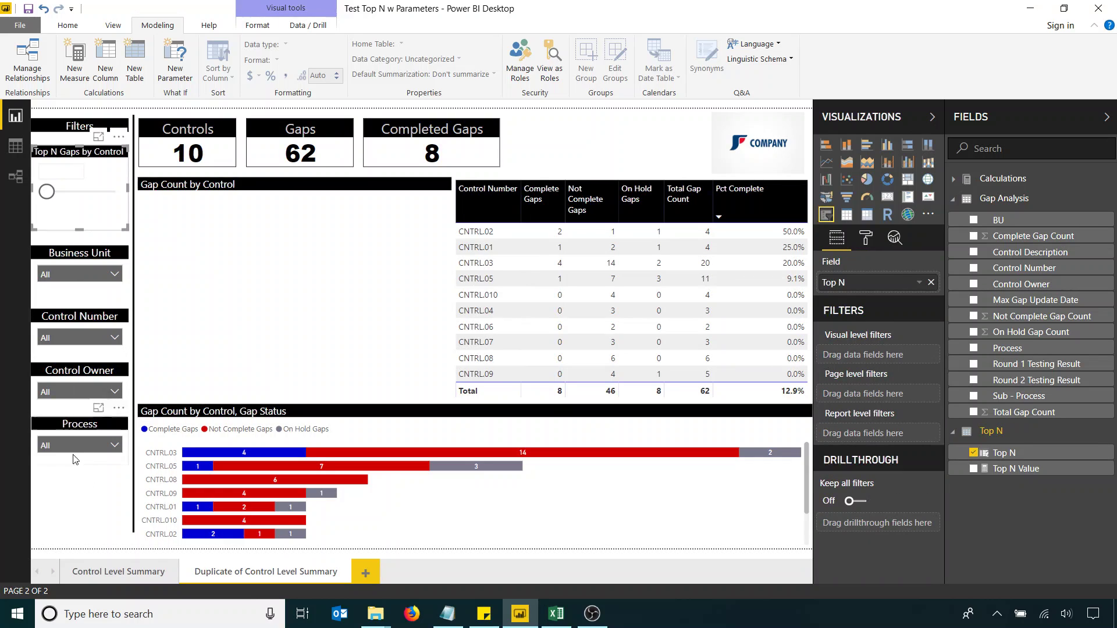
{"action": "left_click", "coordinate": [68, 426]}
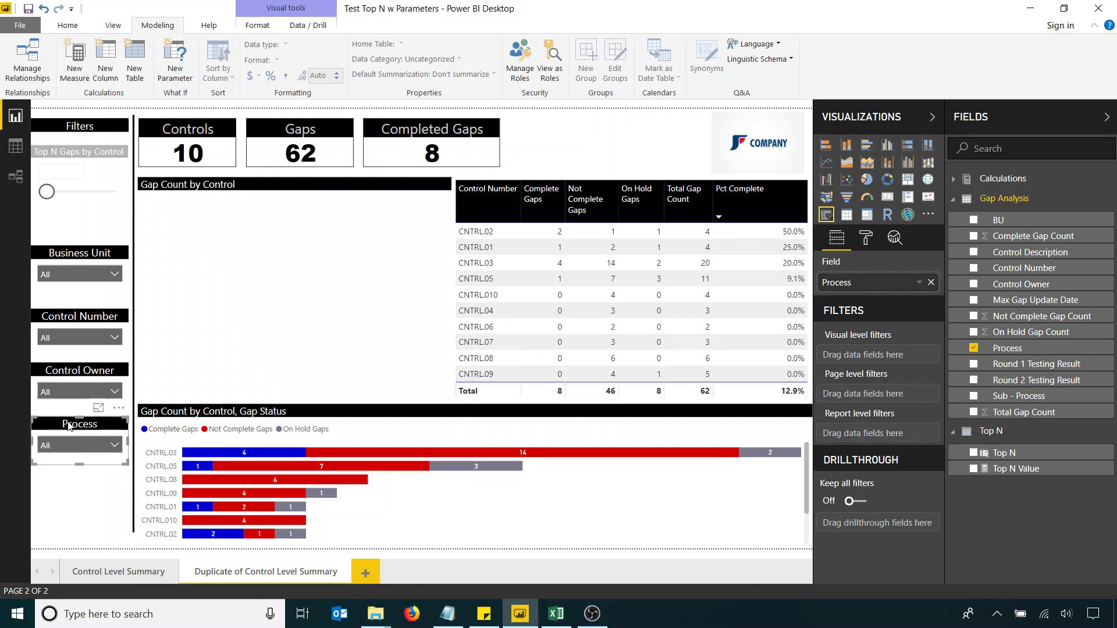
{"action": "left_click", "coordinate": [68, 27]}
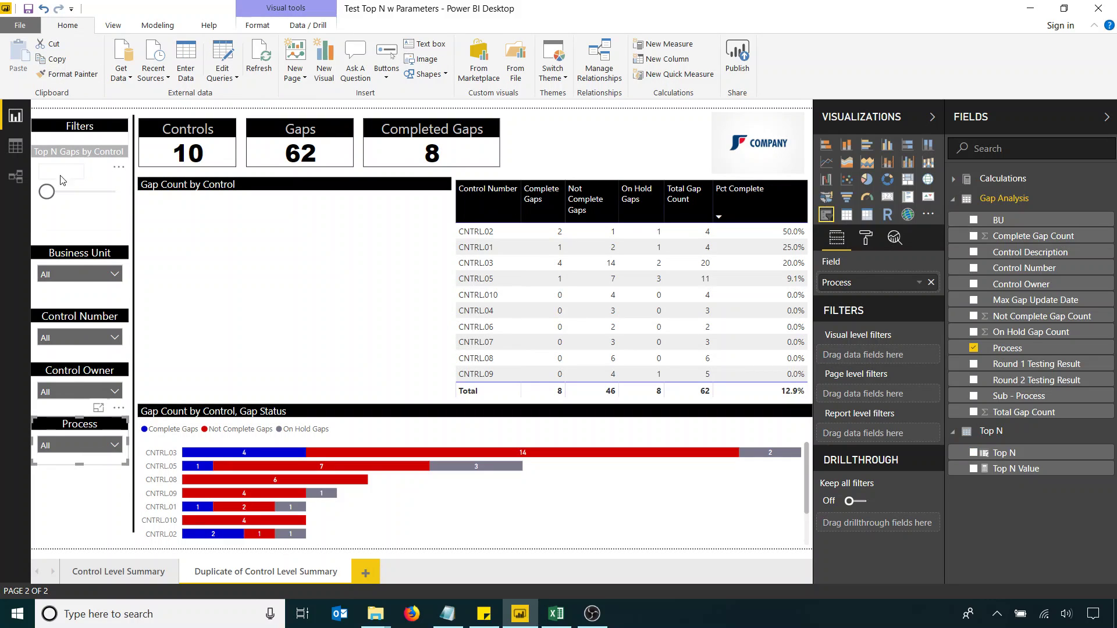
{"action": "left_click", "coordinate": [87, 529]}
{"action": "left_click", "coordinate": [90, 221]}
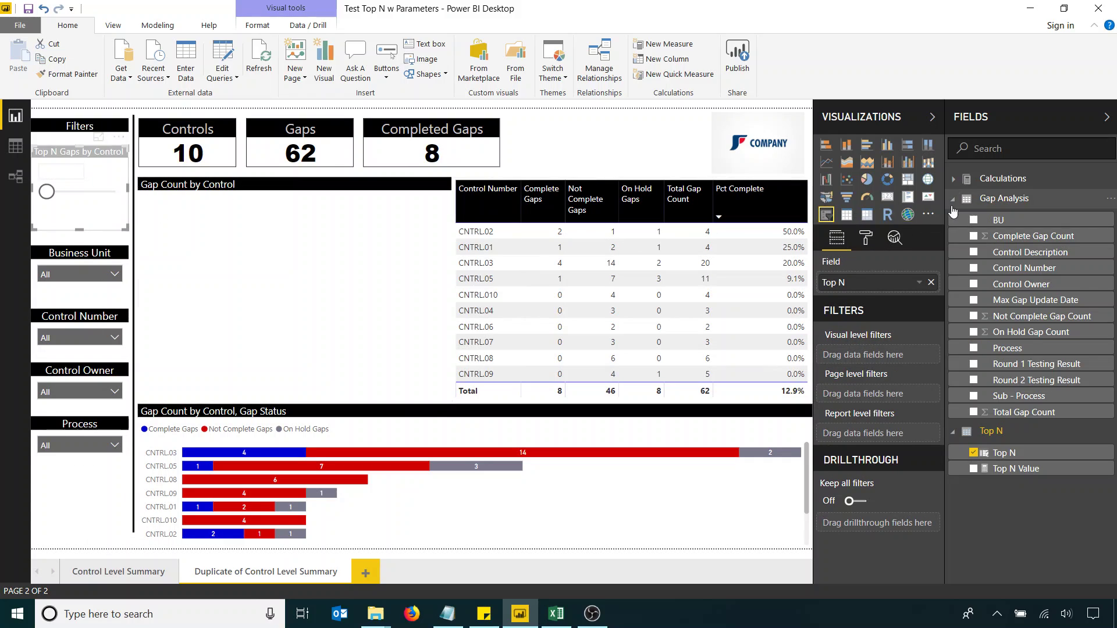
Set the Top N slicer's numeric input background to grey and font to white.
{"action": "left_click", "coordinate": [869, 238]}
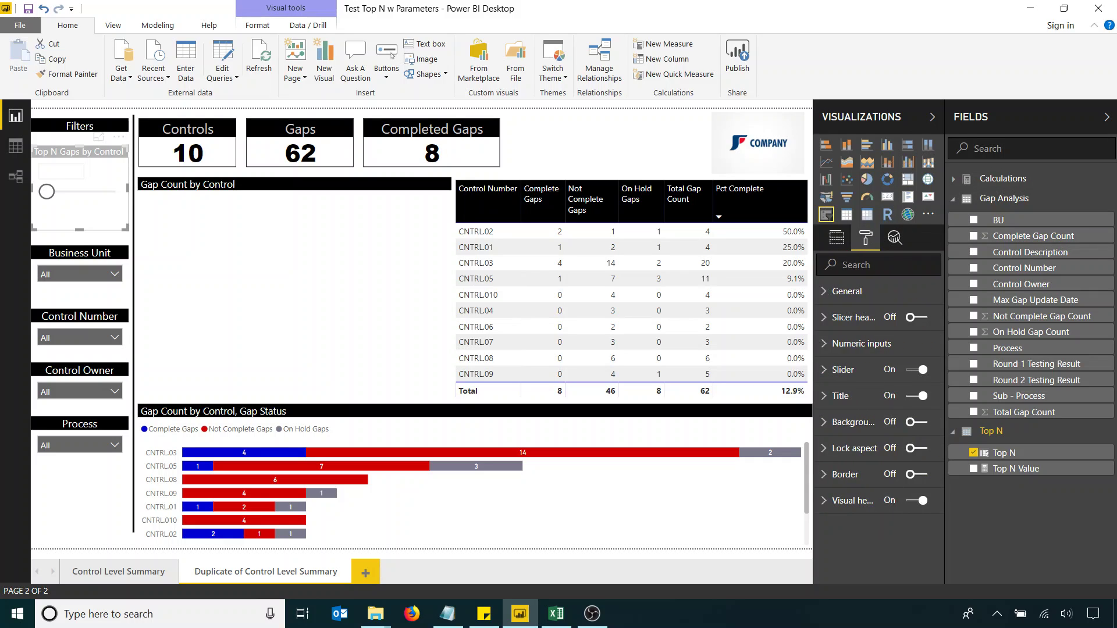
{"action": "left_click", "coordinate": [843, 353]}
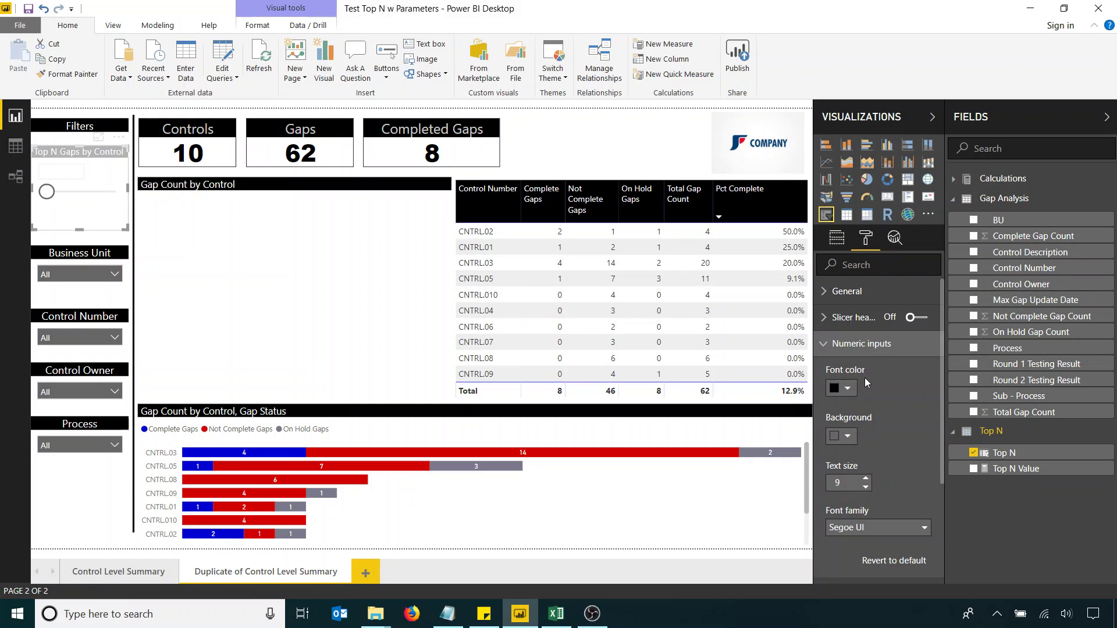
{"action": "left_click", "coordinate": [841, 436]}
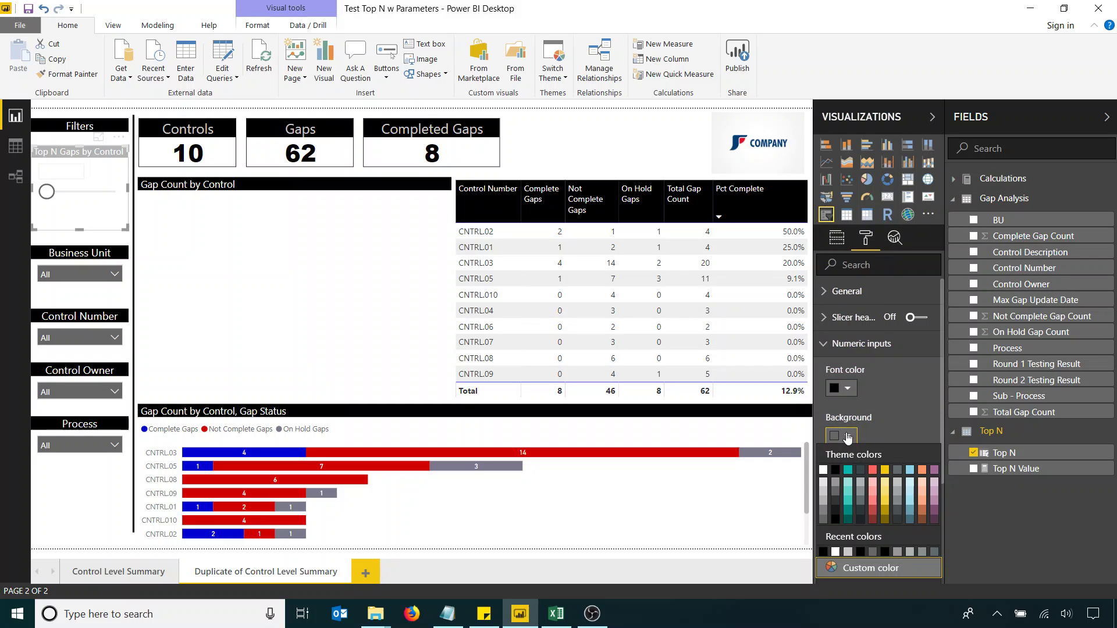
{"action": "left_click", "coordinate": [836, 497]}
{"action": "left_click", "coordinate": [847, 389]}
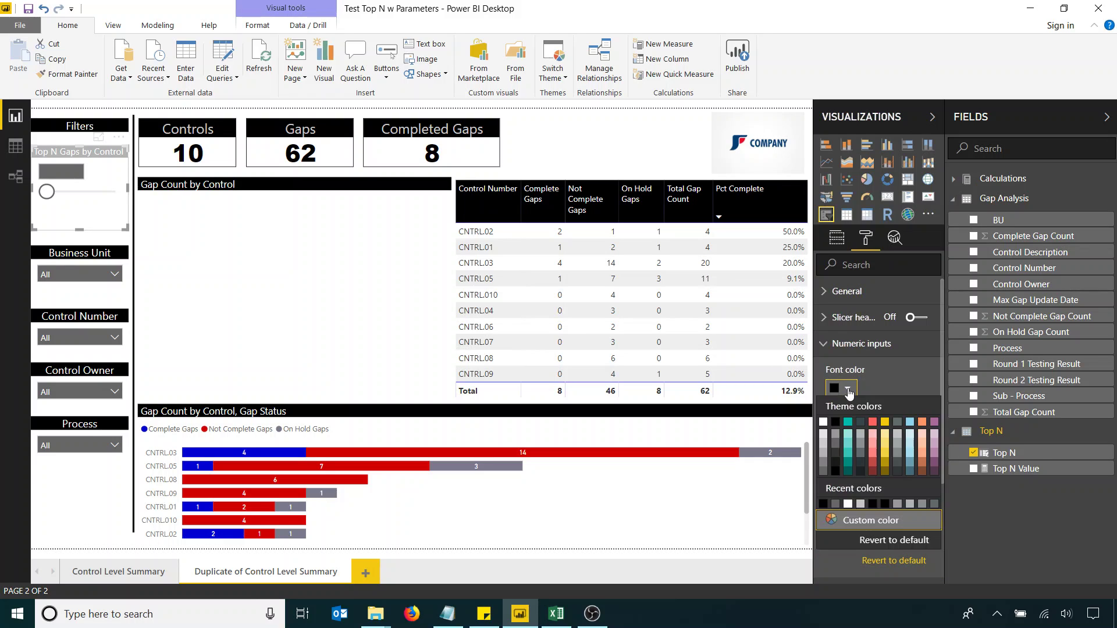
{"action": "left_click", "coordinate": [823, 423]}
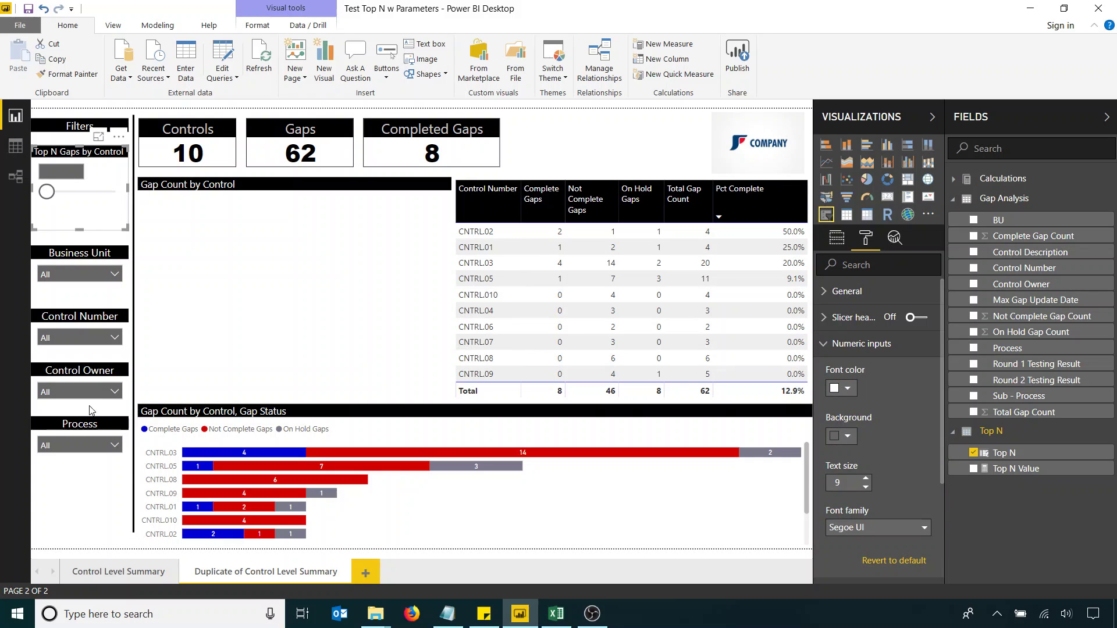
{"action": "left_click", "coordinate": [139, 302]}
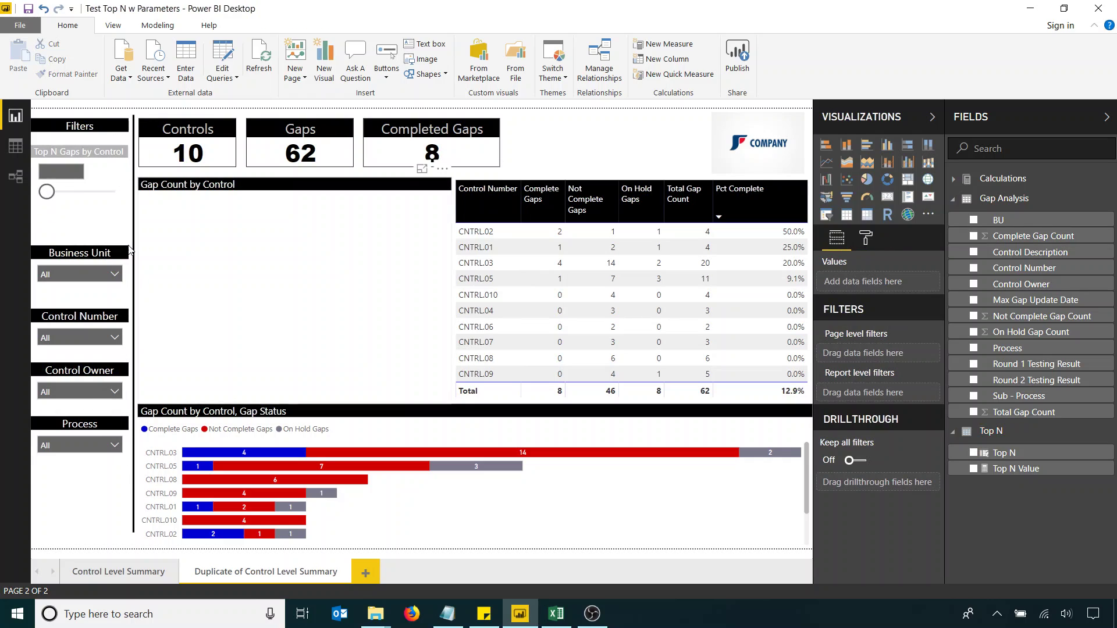
Raise the Top N slider to filter the chart to top controls, then return it to 0.
{"action": "left_click", "coordinate": [82, 220]}
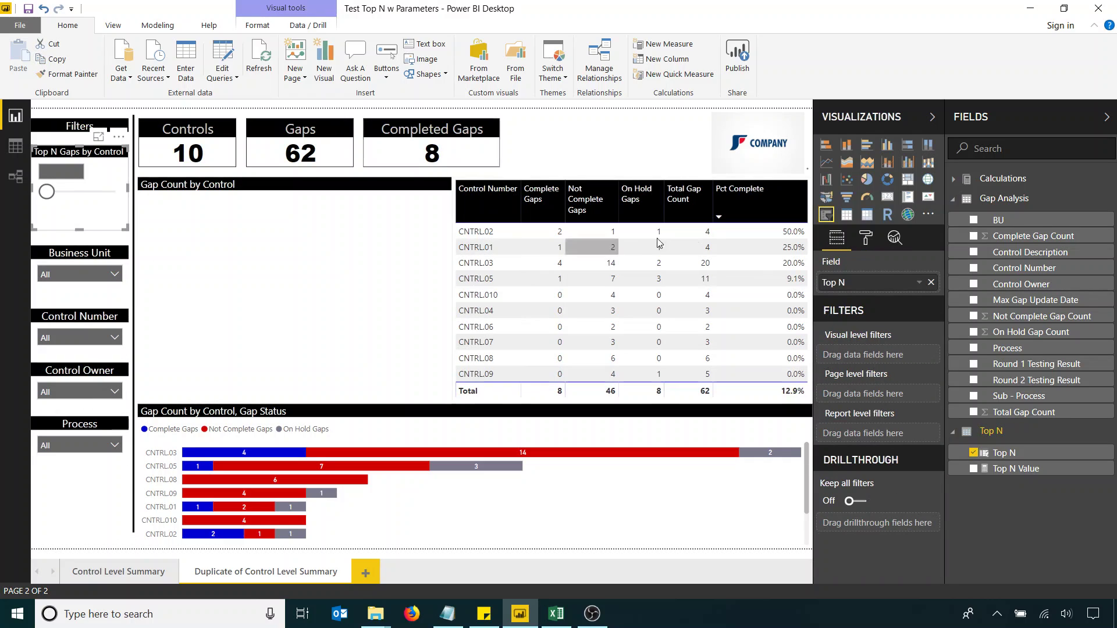
{"action": "left_click_drag", "start_coordinate": [47, 192], "coordinate": [81, 199]}
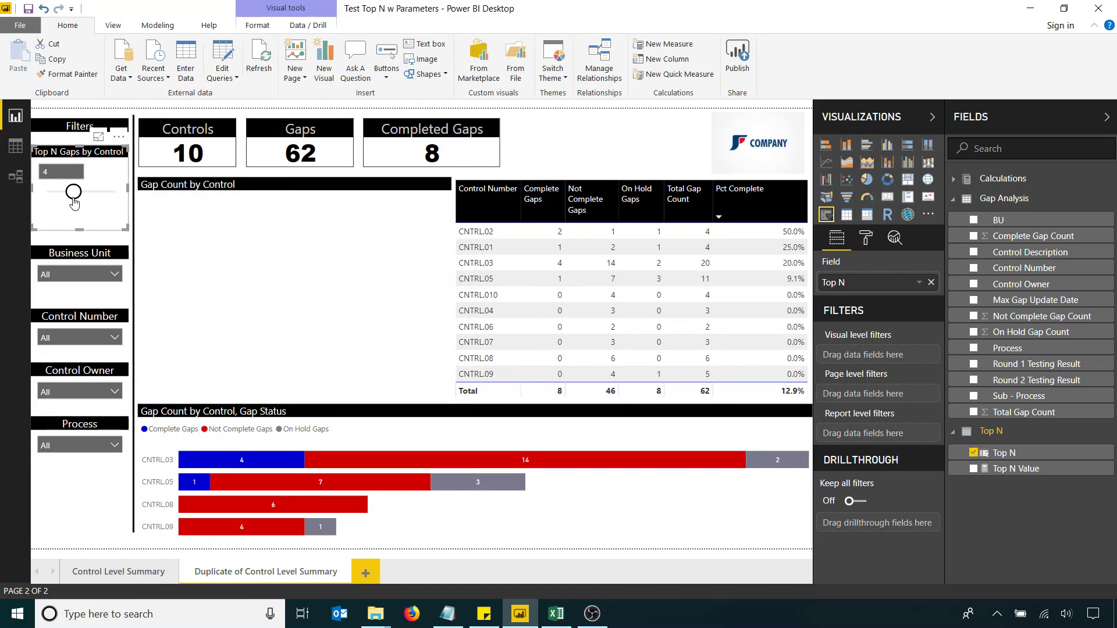
{"action": "left_click_drag", "start_coordinate": [73, 200], "coordinate": [46, 201]}
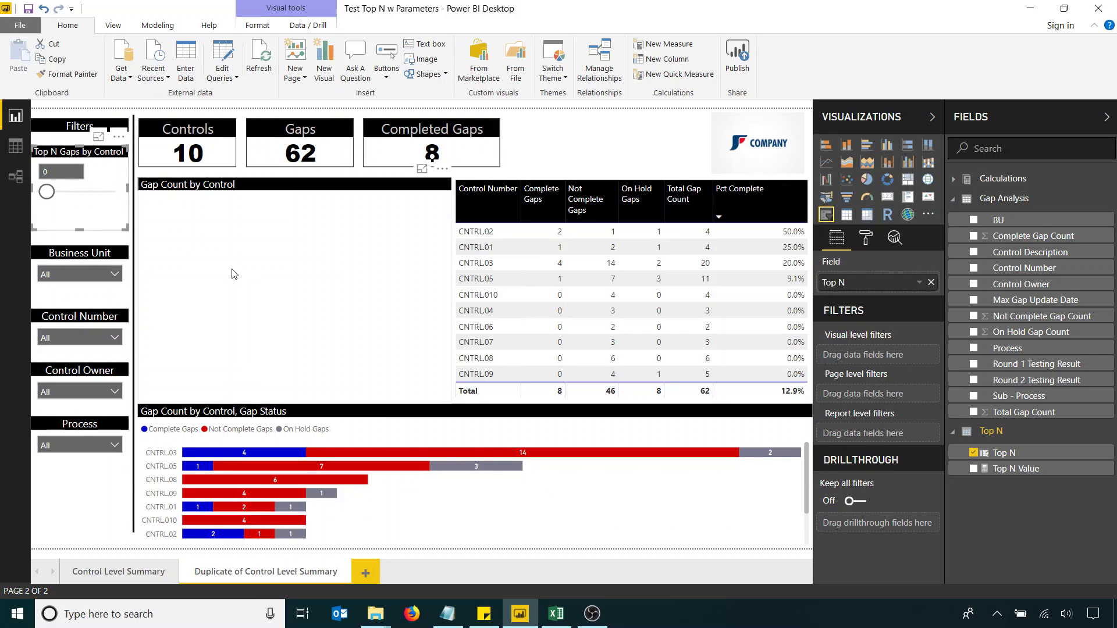
{"action": "left_click", "coordinate": [446, 614]}
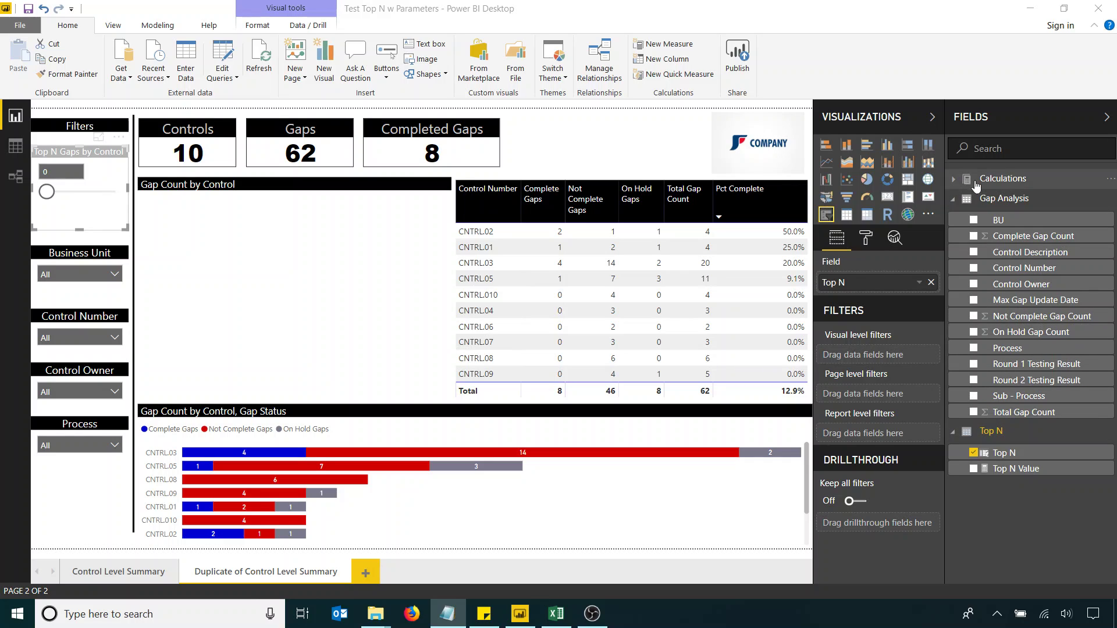
Expand Calculations, collapse Gap Analysis, and show the TopN Controls w Gaps measure's DAX.
{"action": "left_click", "coordinate": [954, 180]}
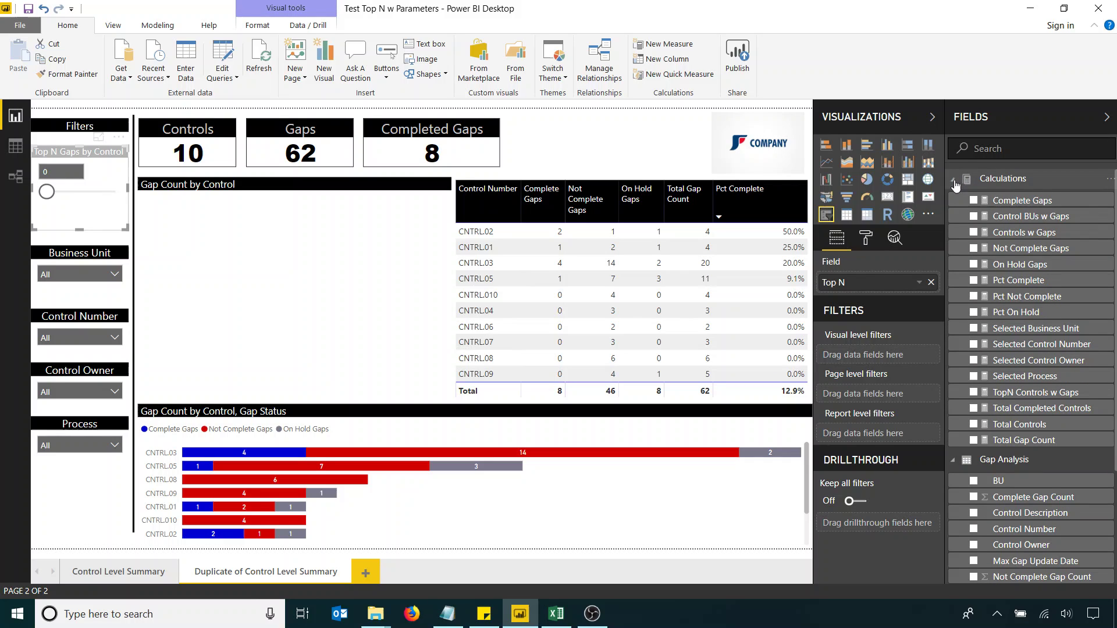
{"action": "left_click", "coordinate": [953, 460]}
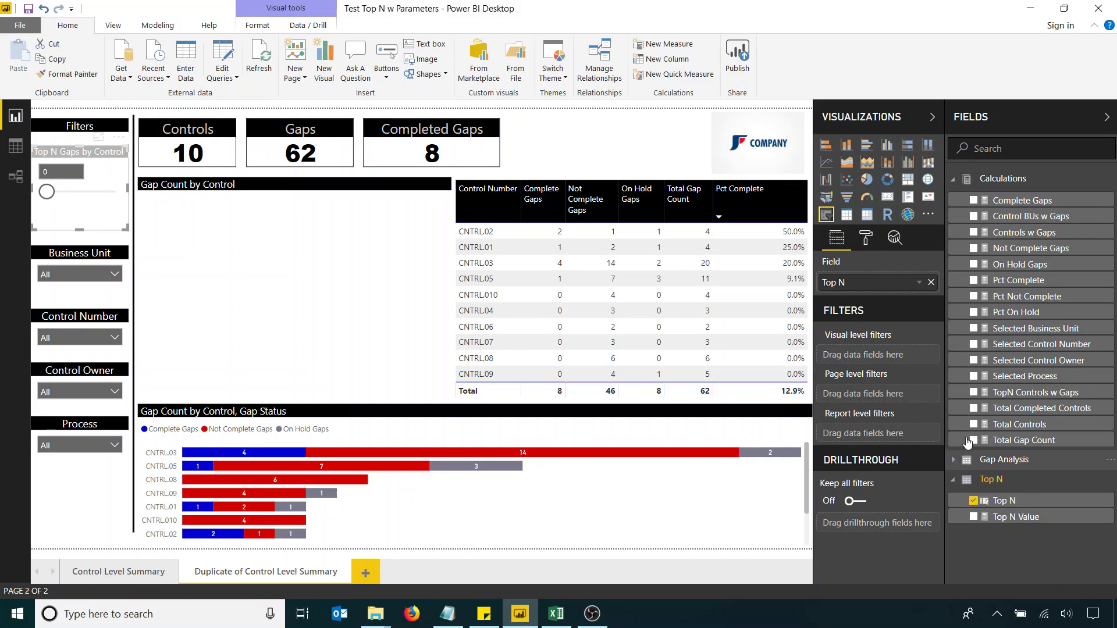
{"action": "left_click", "coordinate": [1041, 393]}
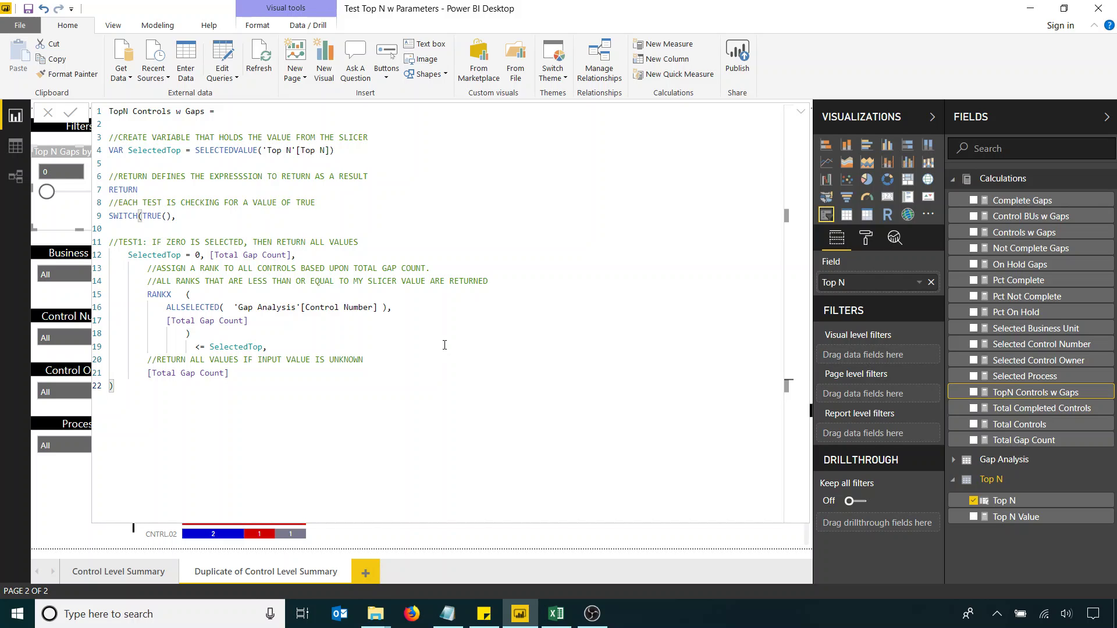
{"action": "key", "text": "alt+Tab"}
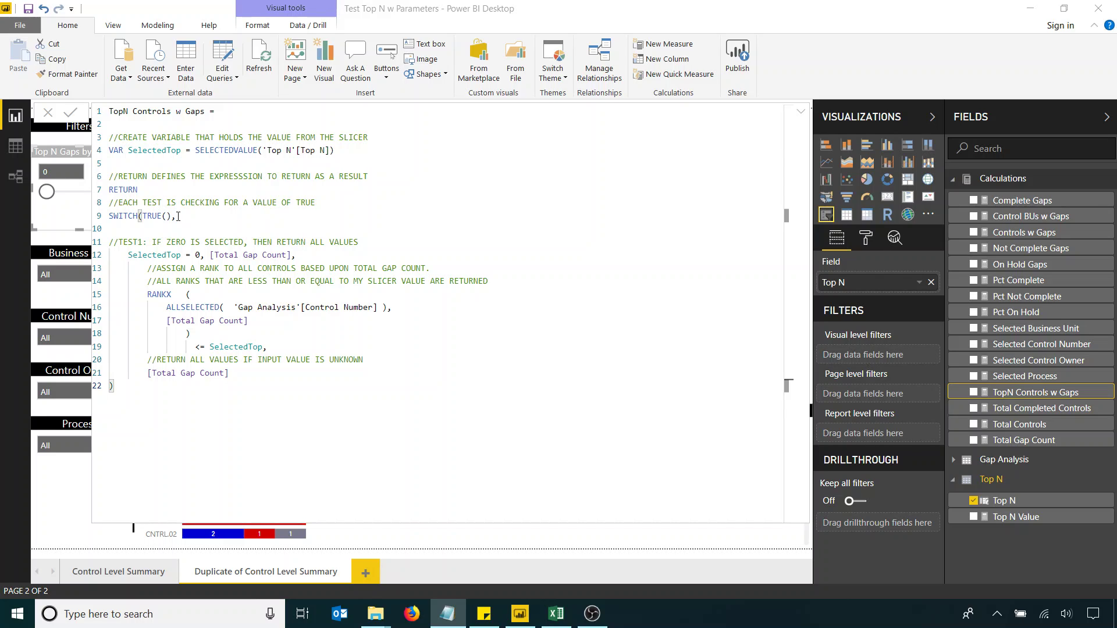
{"action": "left_click", "coordinate": [180, 217]}
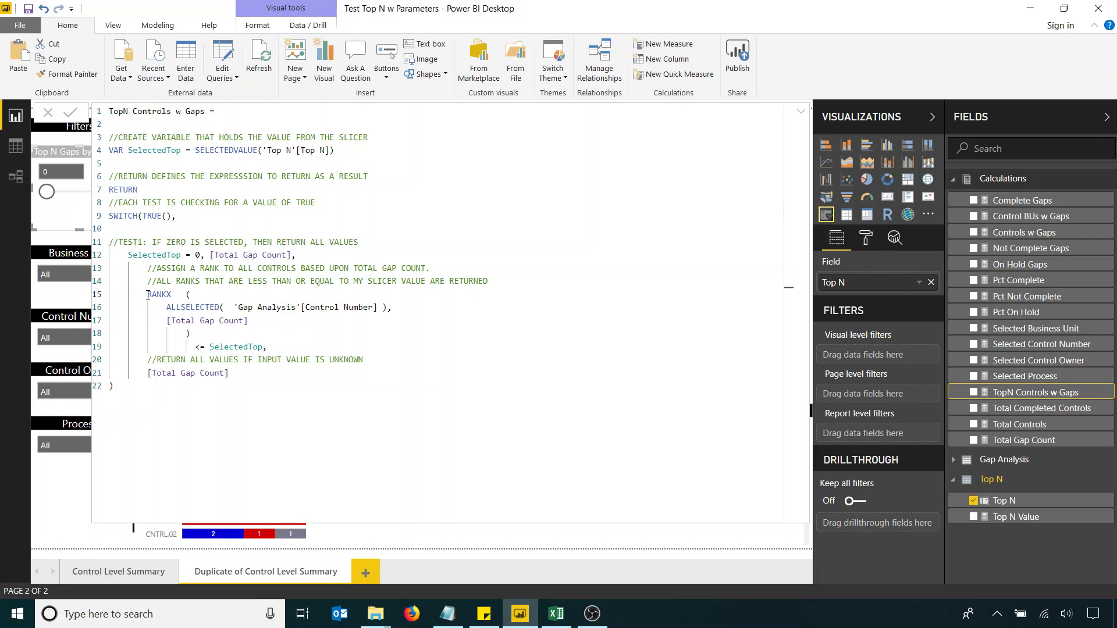
Highlight the RANKX expression in the TopN Controls w Gaps formula, then deselect it.
{"action": "left_click_drag", "start_coordinate": [149, 294], "coordinate": [270, 347]}
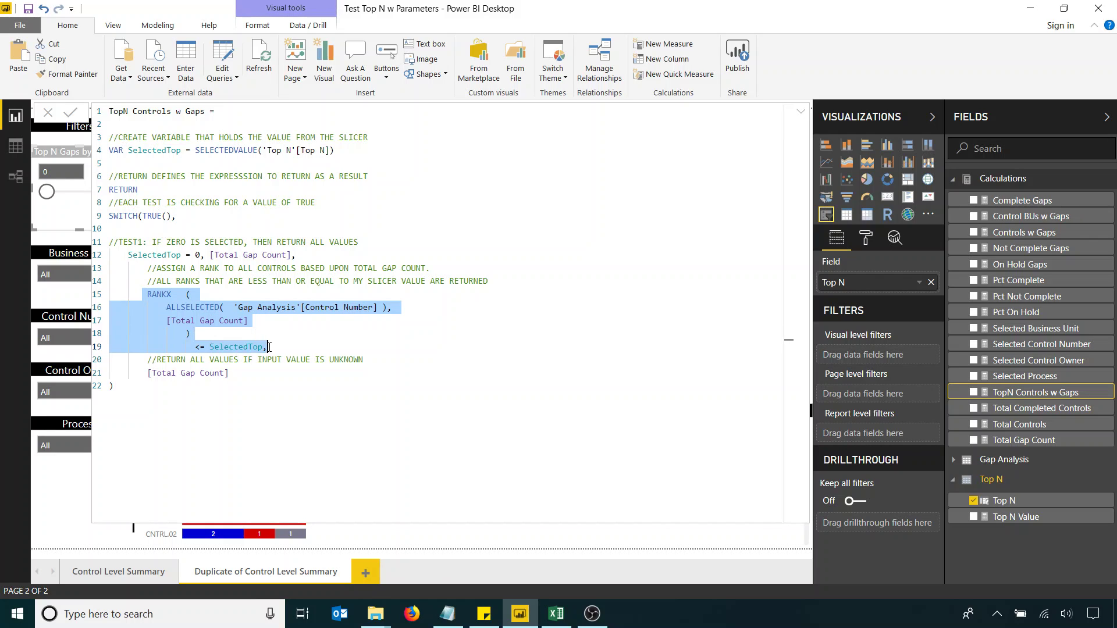
{"action": "left_click", "coordinate": [209, 299]}
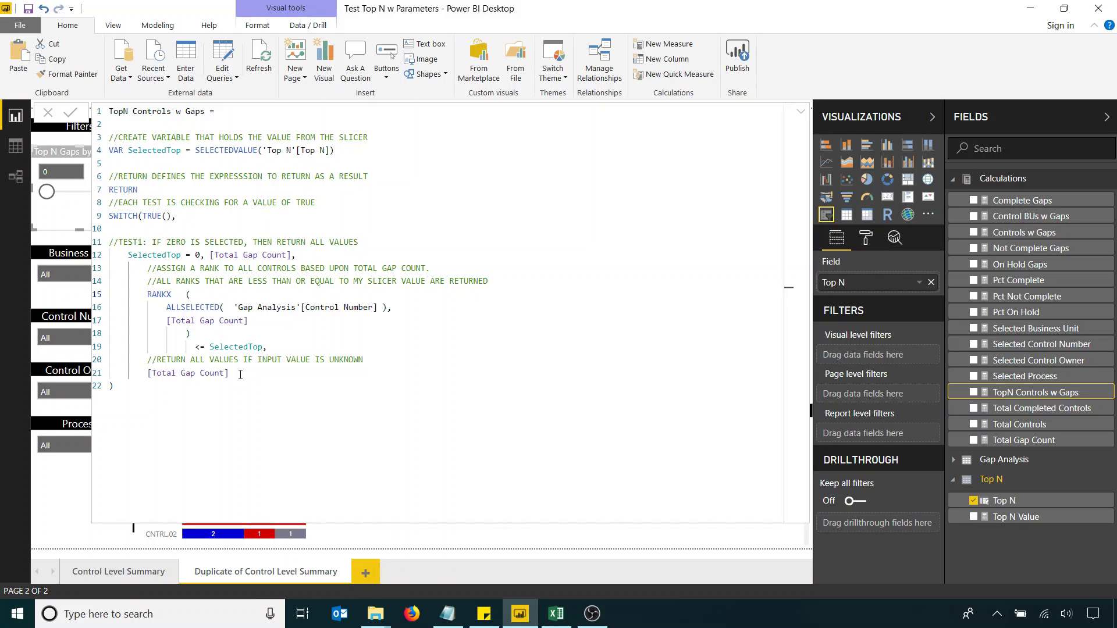
Collapse the formula bar and select the Gap Count by Control chart to inspect its settings.
{"action": "left_click", "coordinate": [801, 115]}
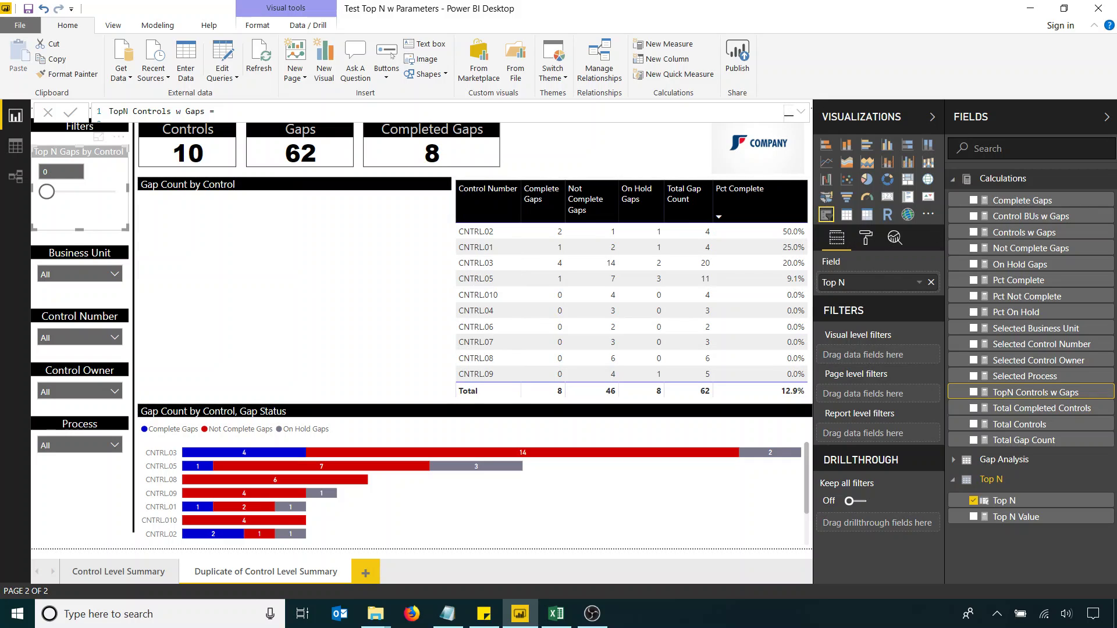
{"action": "key", "text": "alt+Tab"}
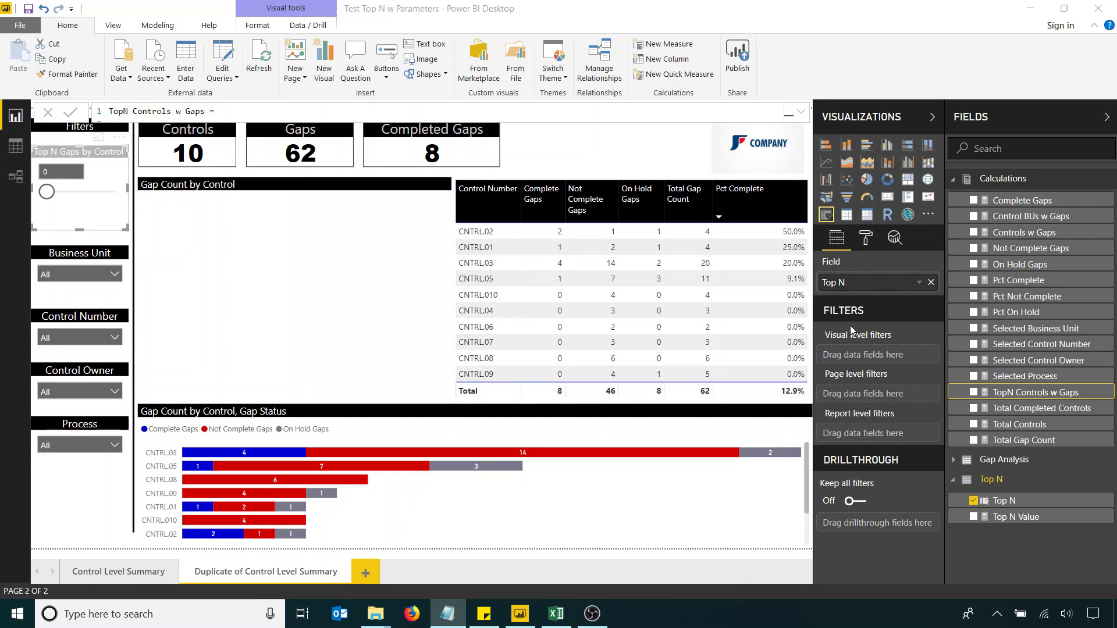
{"action": "left_click", "coordinate": [366, 294]}
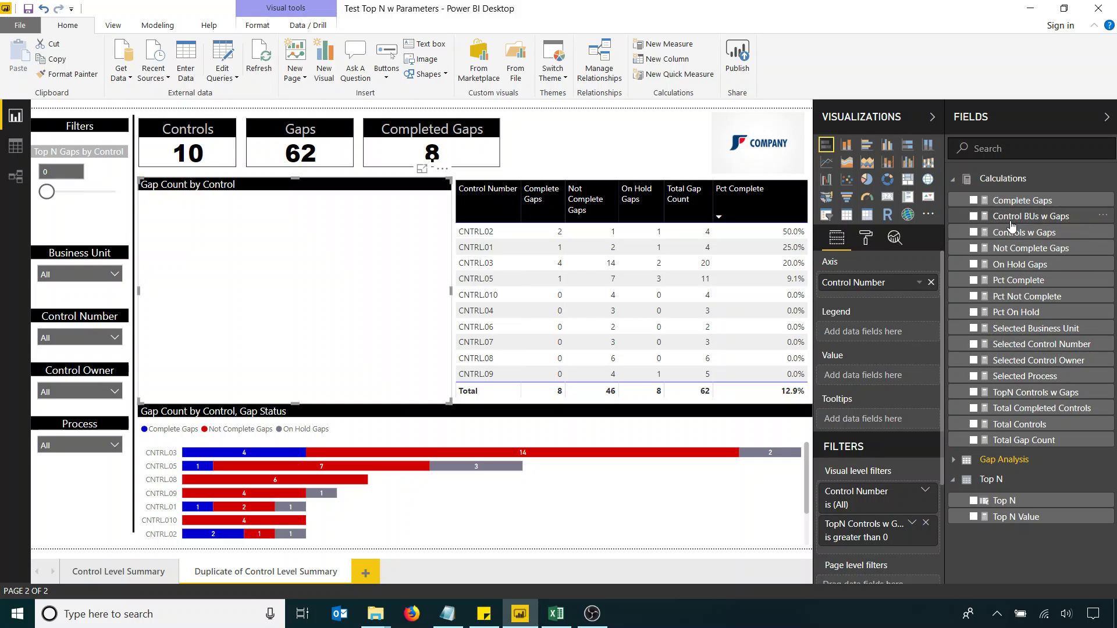
Expand the Gap Analysis table's fields and scroll down to Total Gap Count.
{"action": "left_click", "coordinate": [954, 460]}
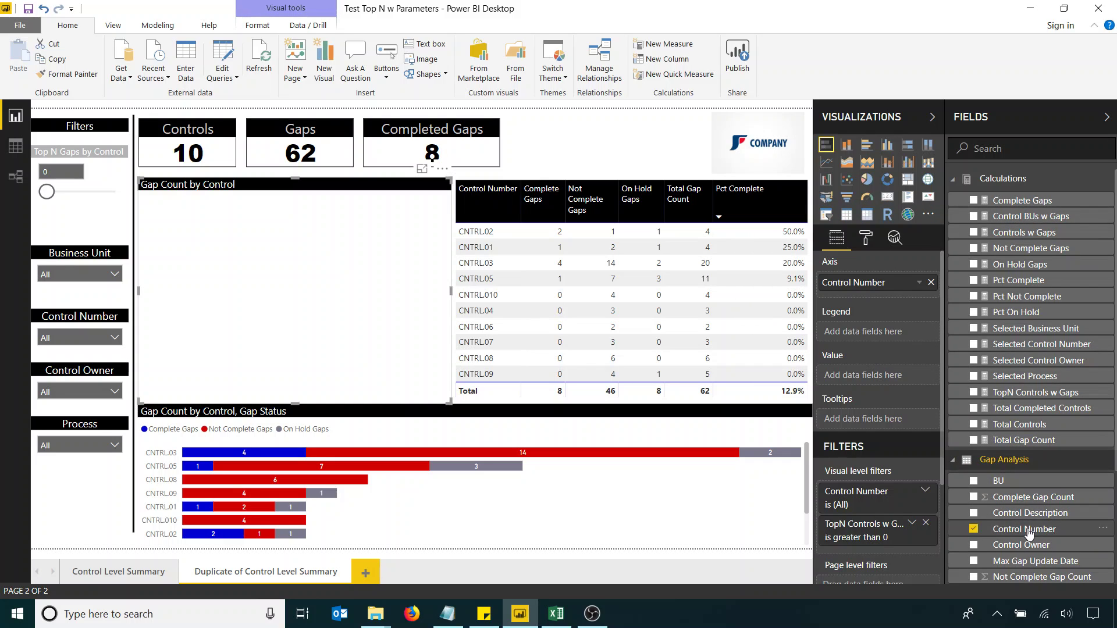
{"action": "mouse_move", "coordinate": [1029, 533]}
{"action": "left_mouse_down"}
{"action": "mouse_move", "coordinate": [932, 470]}
{"action": "mouse_move", "coordinate": [911, 436]}
{"action": "mouse_move", "coordinate": [881, 321]}
{"action": "mouse_move", "coordinate": [888, 297]}
{"action": "mouse_move", "coordinate": [1024, 430]}
{"action": "mouse_move", "coordinate": [1045, 531]}
{"action": "left_mouse_up"}
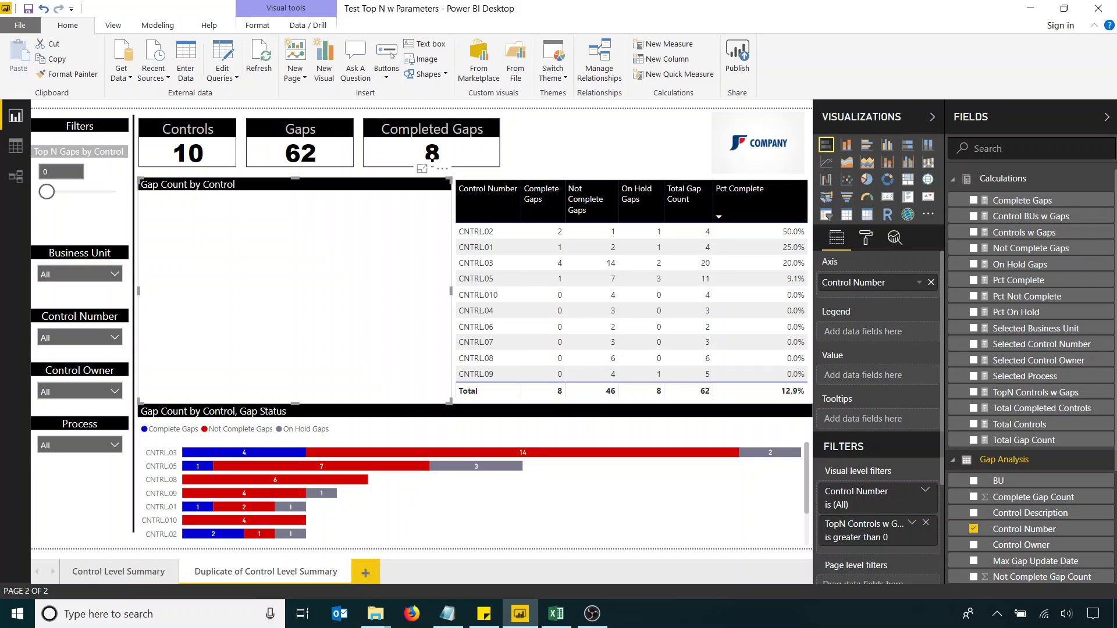
{"action": "scroll", "coordinate": [1023, 364], "scroll_direction": "down", "scroll_amount": 3}
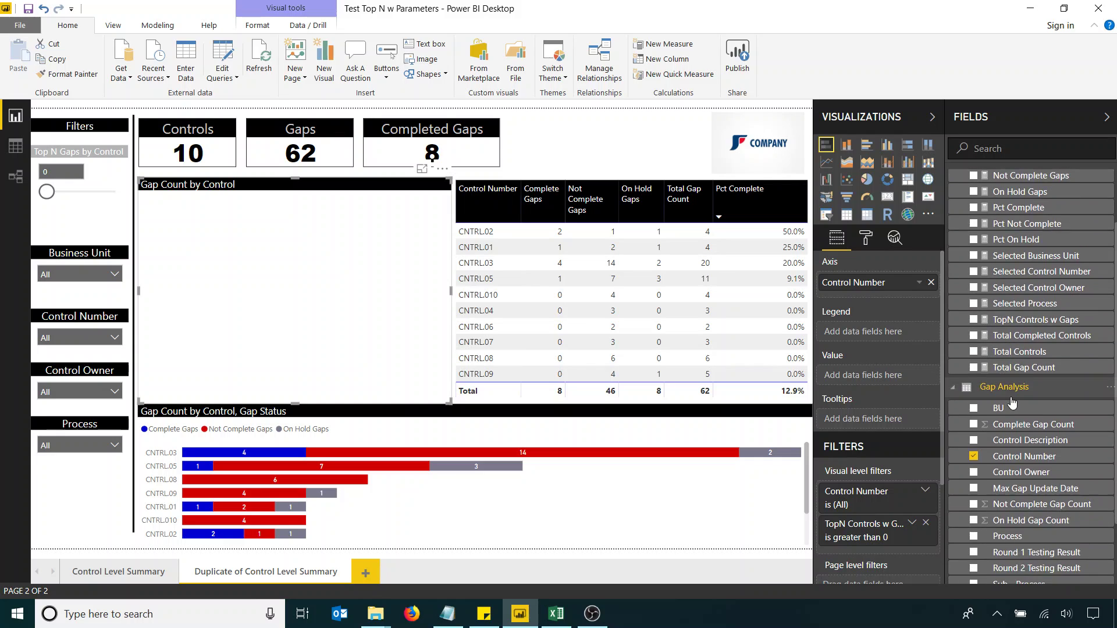
{"action": "scroll", "coordinate": [1023, 364], "scroll_direction": "down", "scroll_amount": 3}
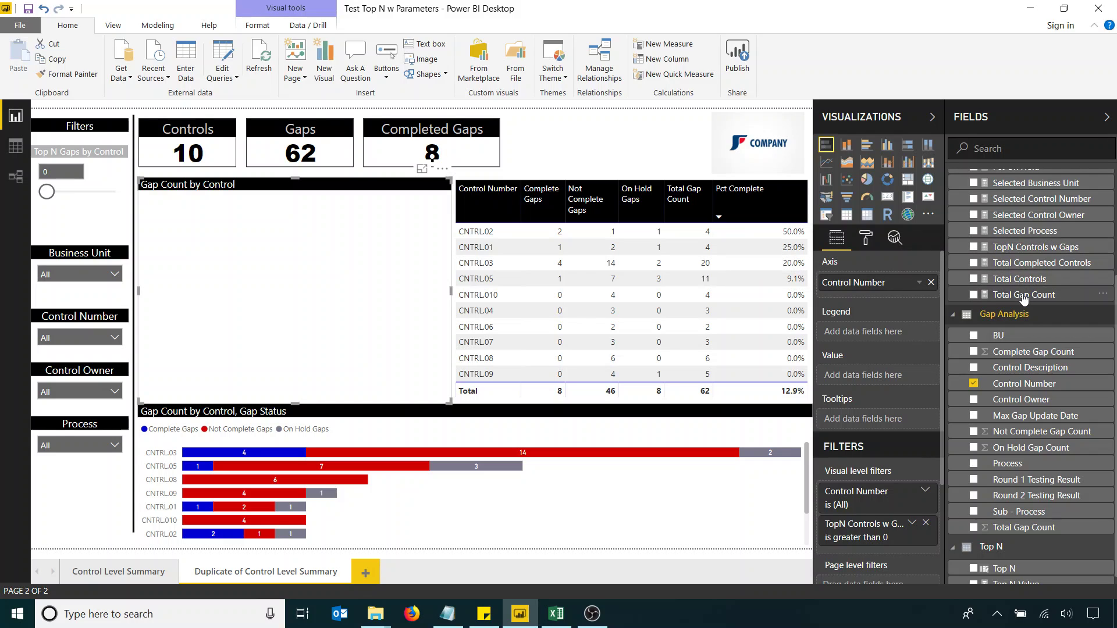
Add Total Gap Count as the chart's value and expand the TopN Controls w Gaps filter card.
{"action": "left_click_drag", "start_coordinate": [1024, 297], "coordinate": [885, 377]}
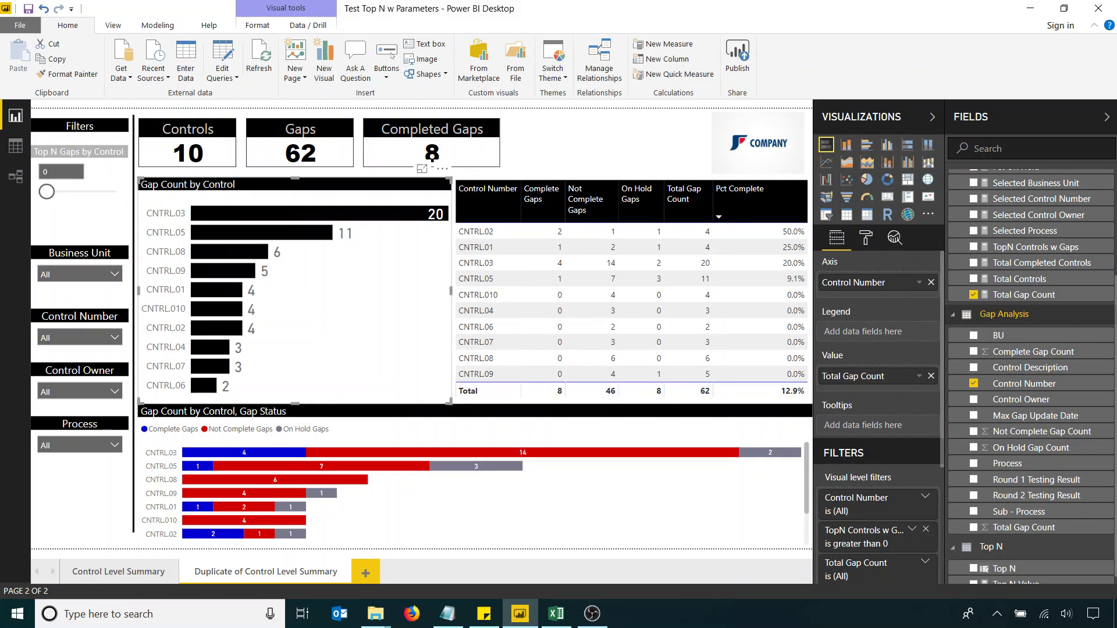
{"action": "key", "text": "alt+Tab"}
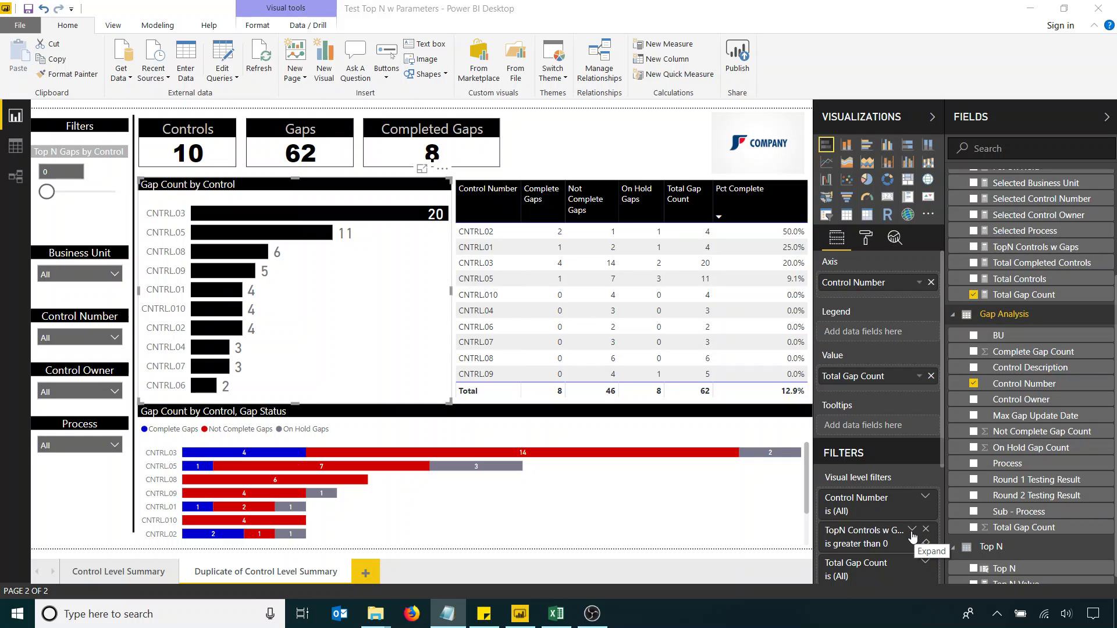
{"action": "left_click", "coordinate": [912, 530]}
{"action": "scroll", "coordinate": [914, 489], "scroll_direction": "down", "scroll_amount": 4}
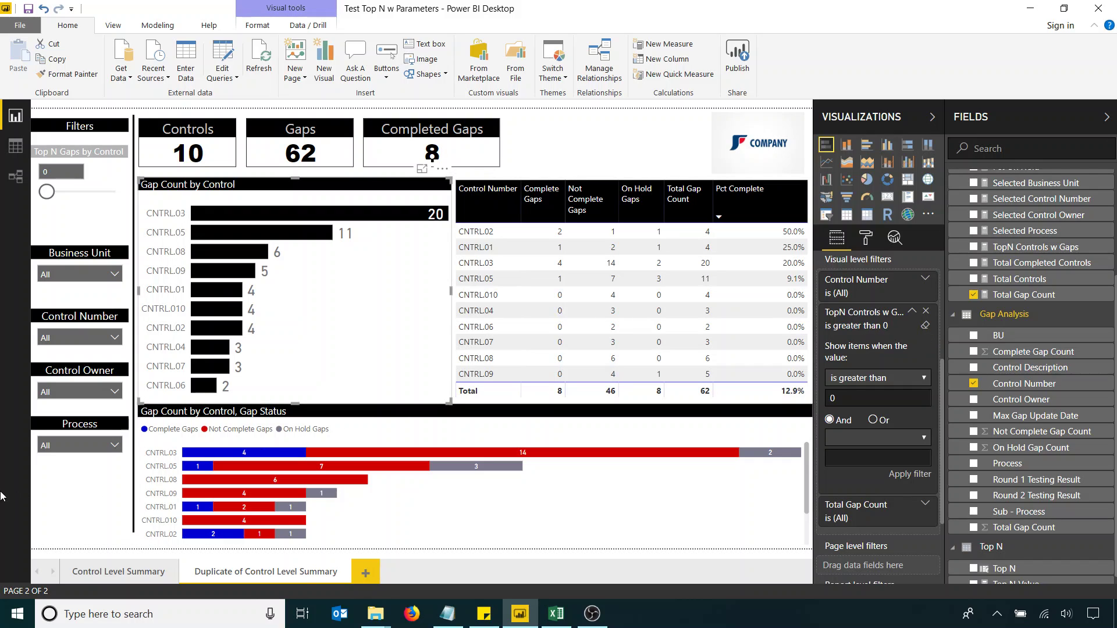
Deselect the bar chart by clicking empty canvas space.
{"action": "left_click", "coordinate": [74, 501]}
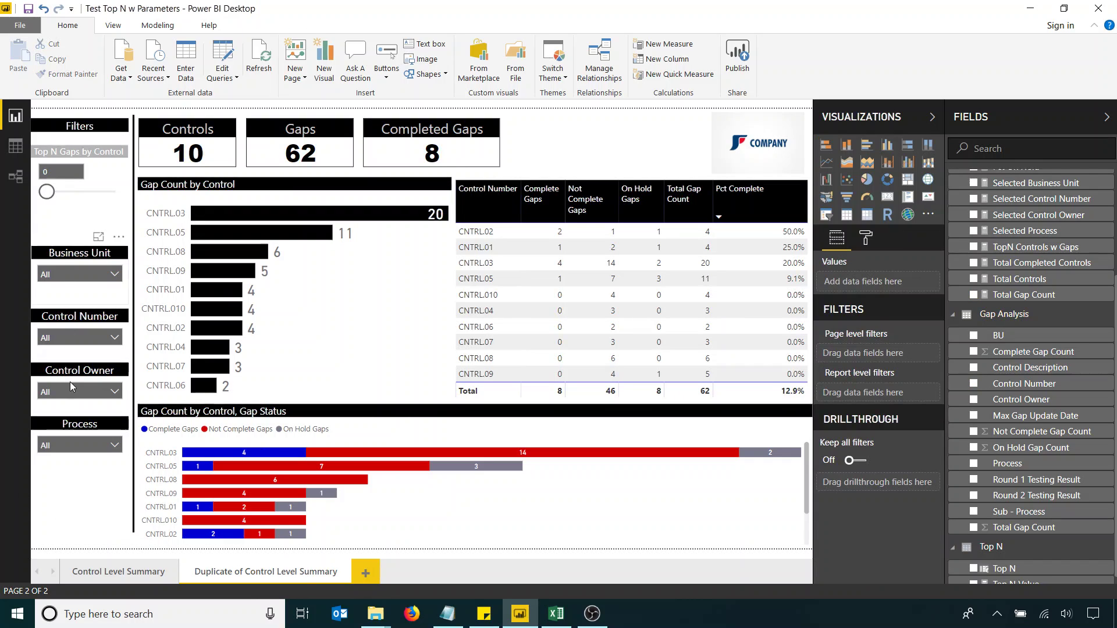
Move the Top N slicer to 1, then set it to 5.
{"action": "left_click_drag", "start_coordinate": [48, 193], "coordinate": [110, 199]}
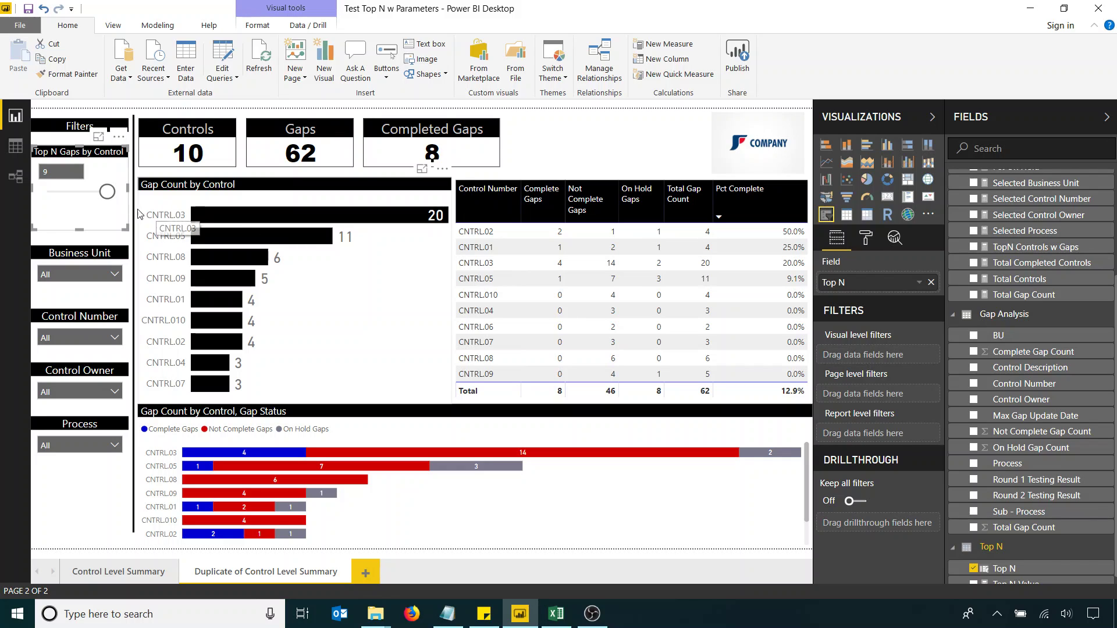
{"action": "left_click_drag", "start_coordinate": [110, 198], "coordinate": [81, 199]}
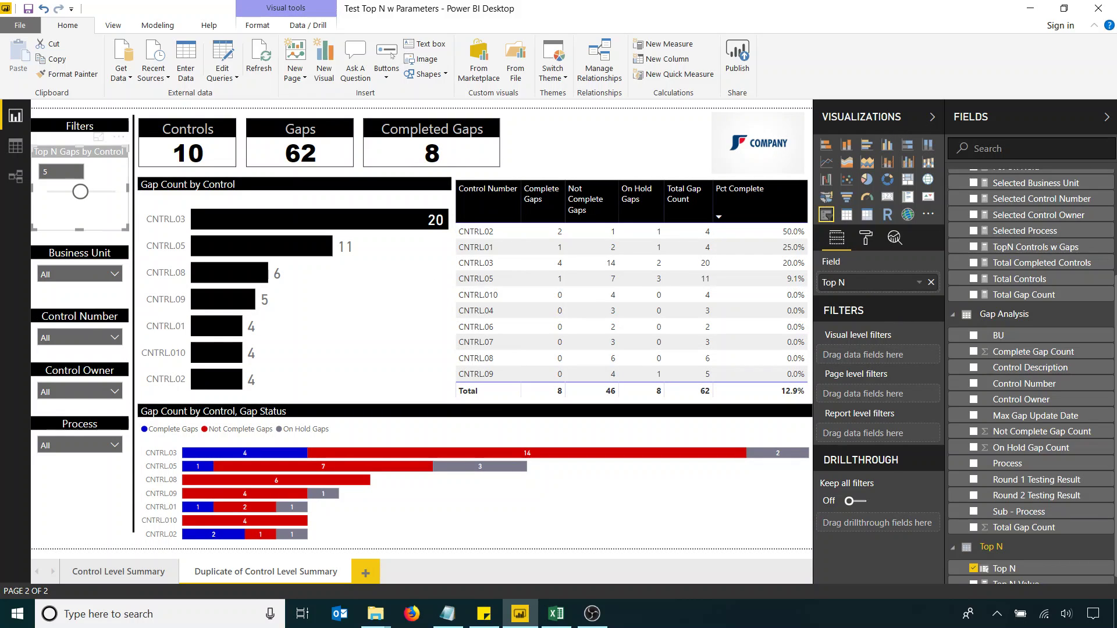
{"action": "key", "text": "alt+Tab"}
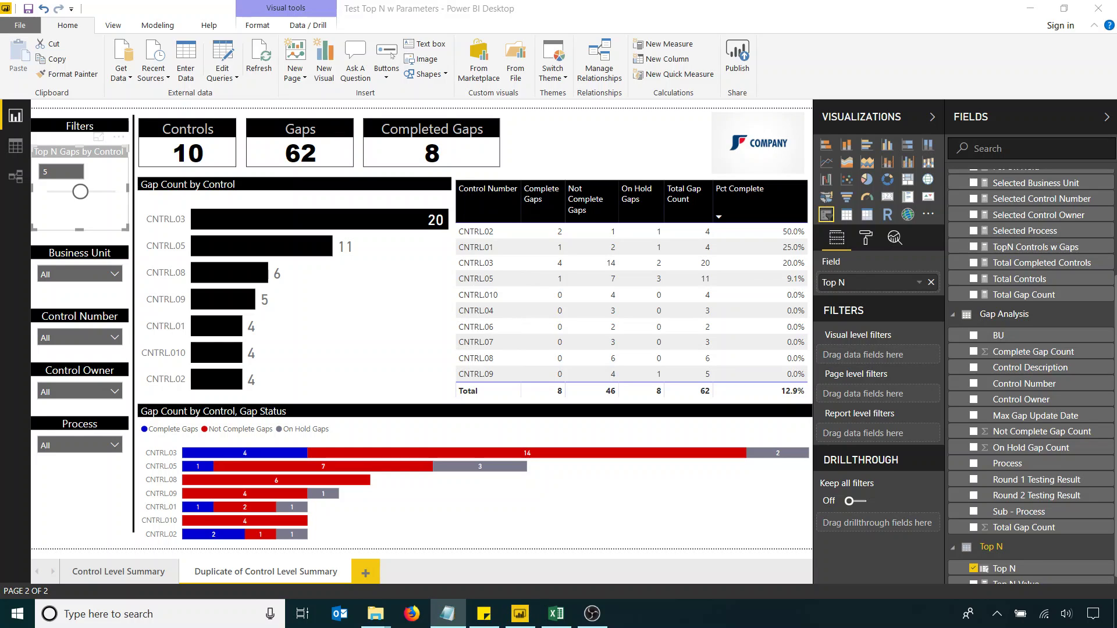
{"action": "key", "text": "alt+Tab"}
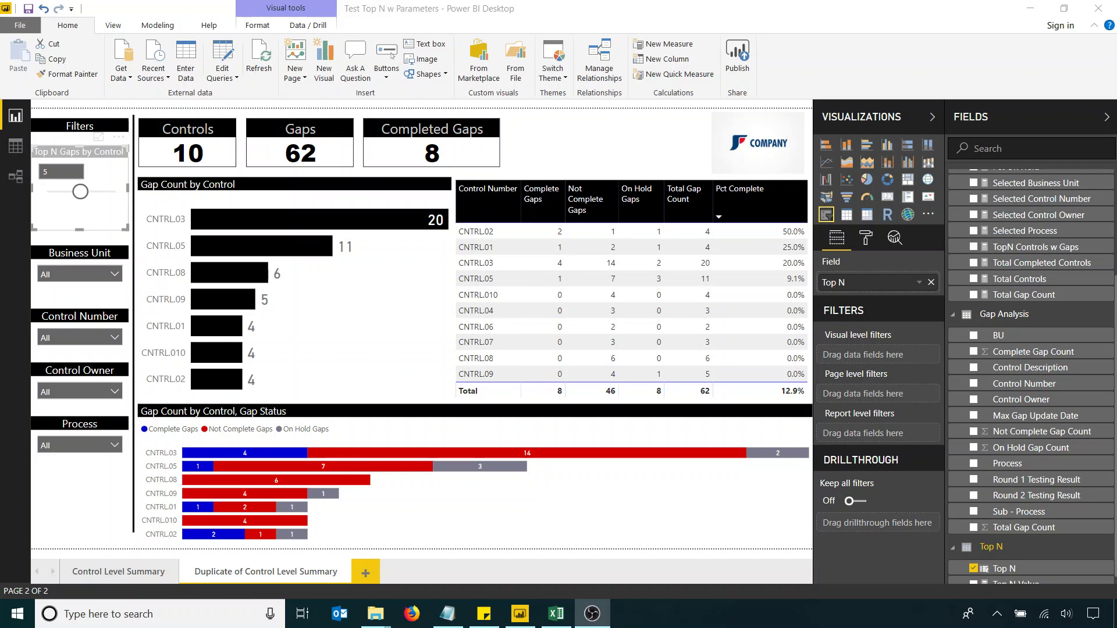